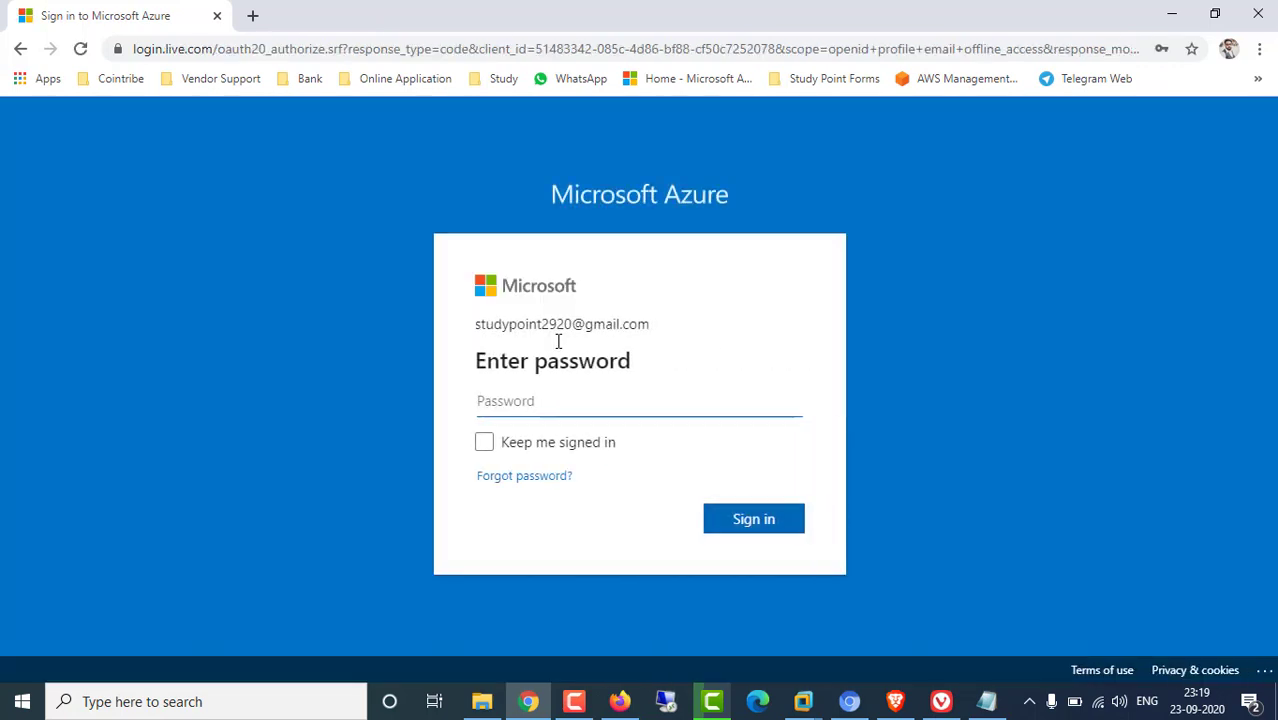
# Enter the account password and submit it to finish signing in
pyautogui.click(524, 395)
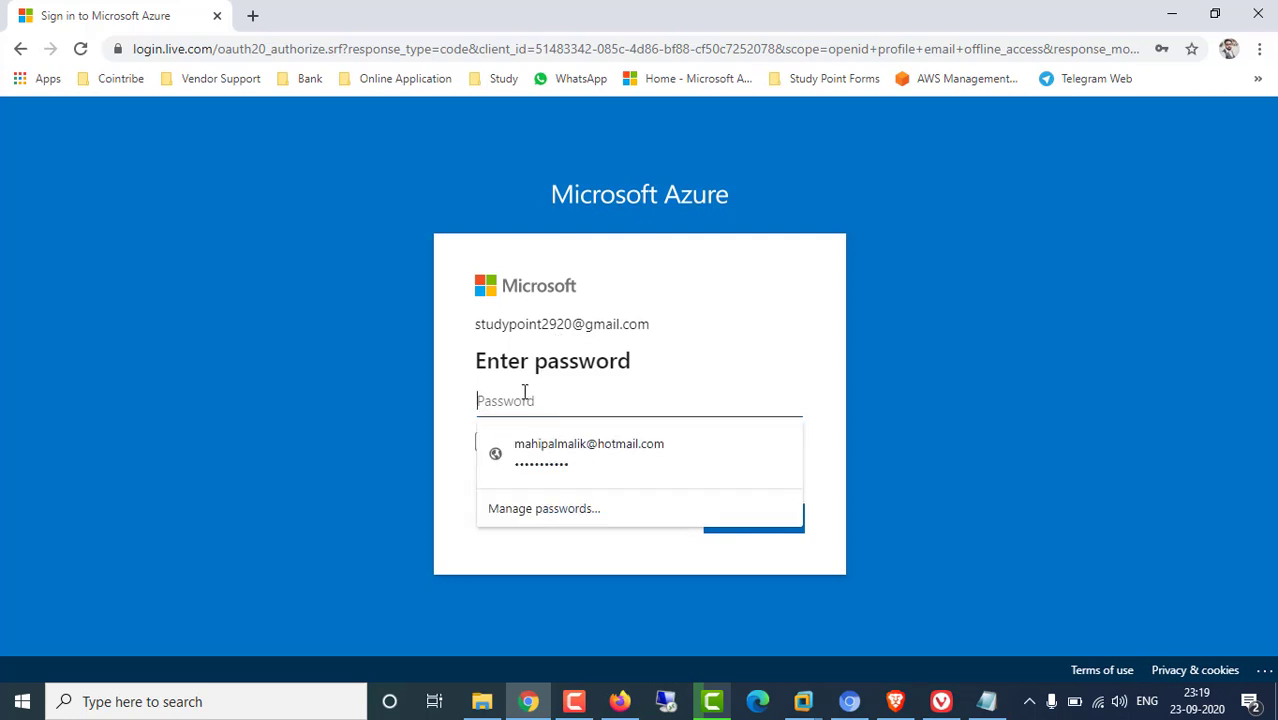
pyautogui.write('*********')
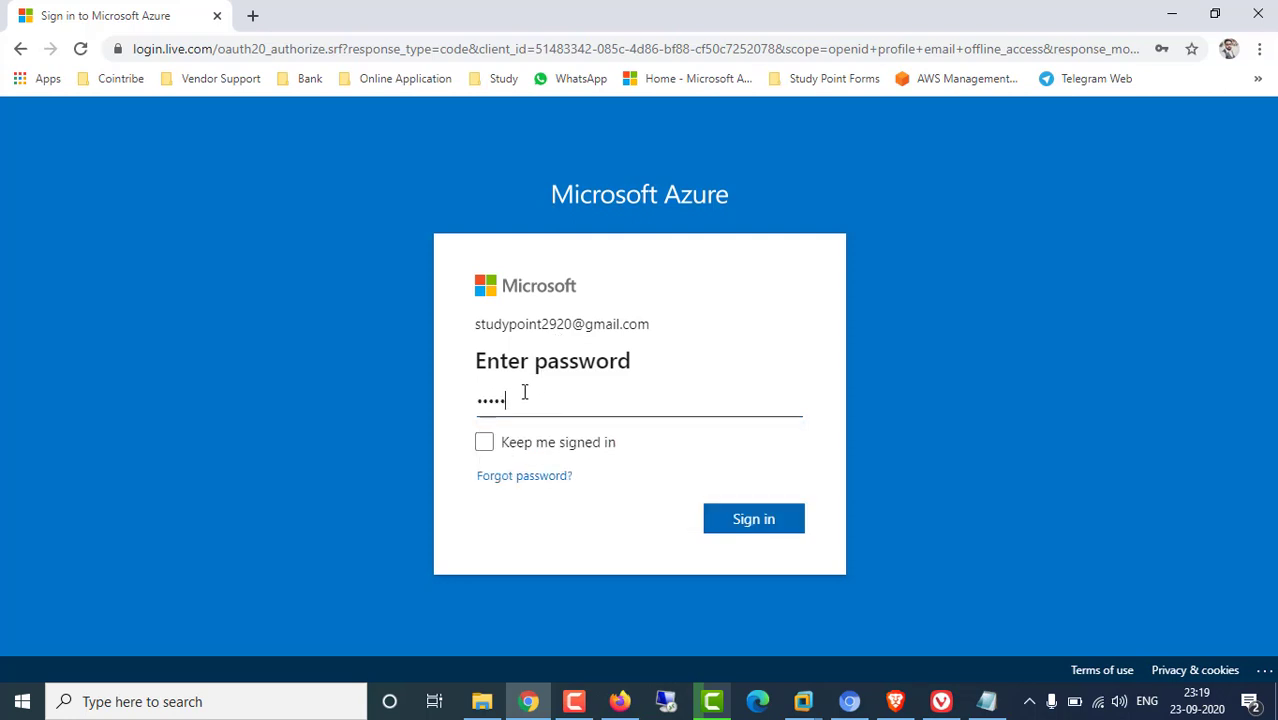
pyautogui.press('Return')
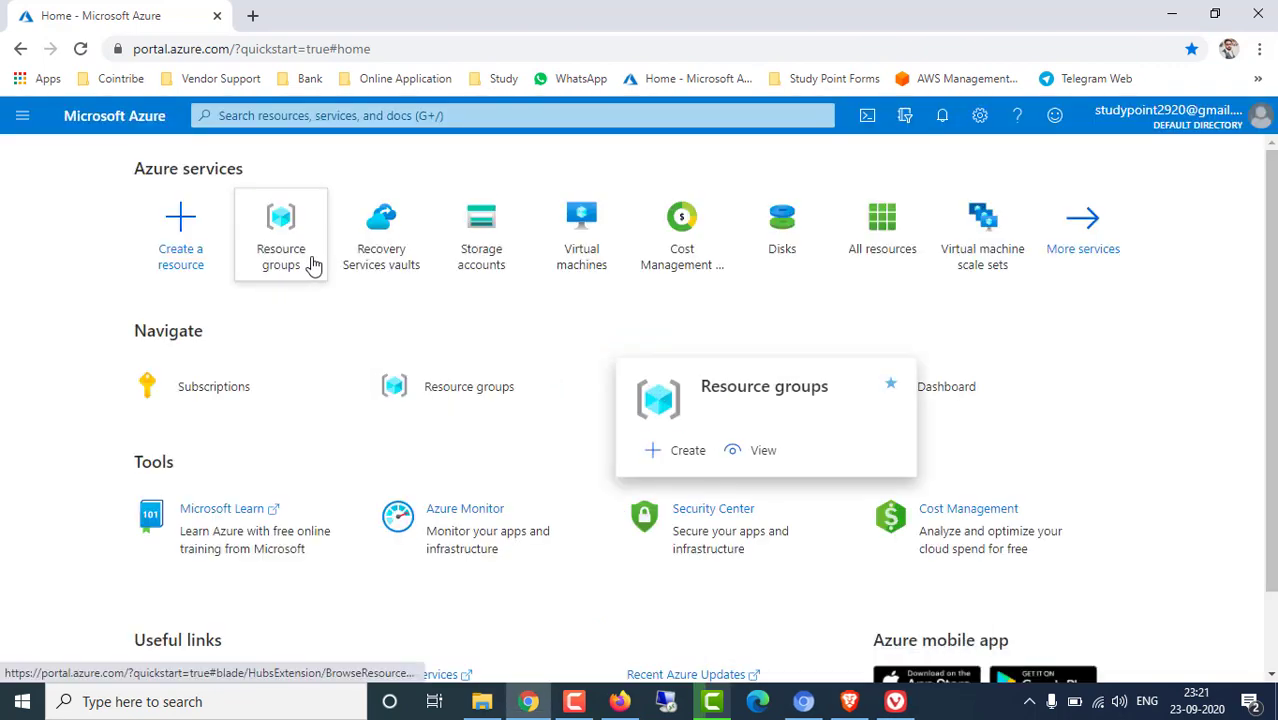
# Open the Storage accounts list from the home page tile
pyautogui.click(483, 236)
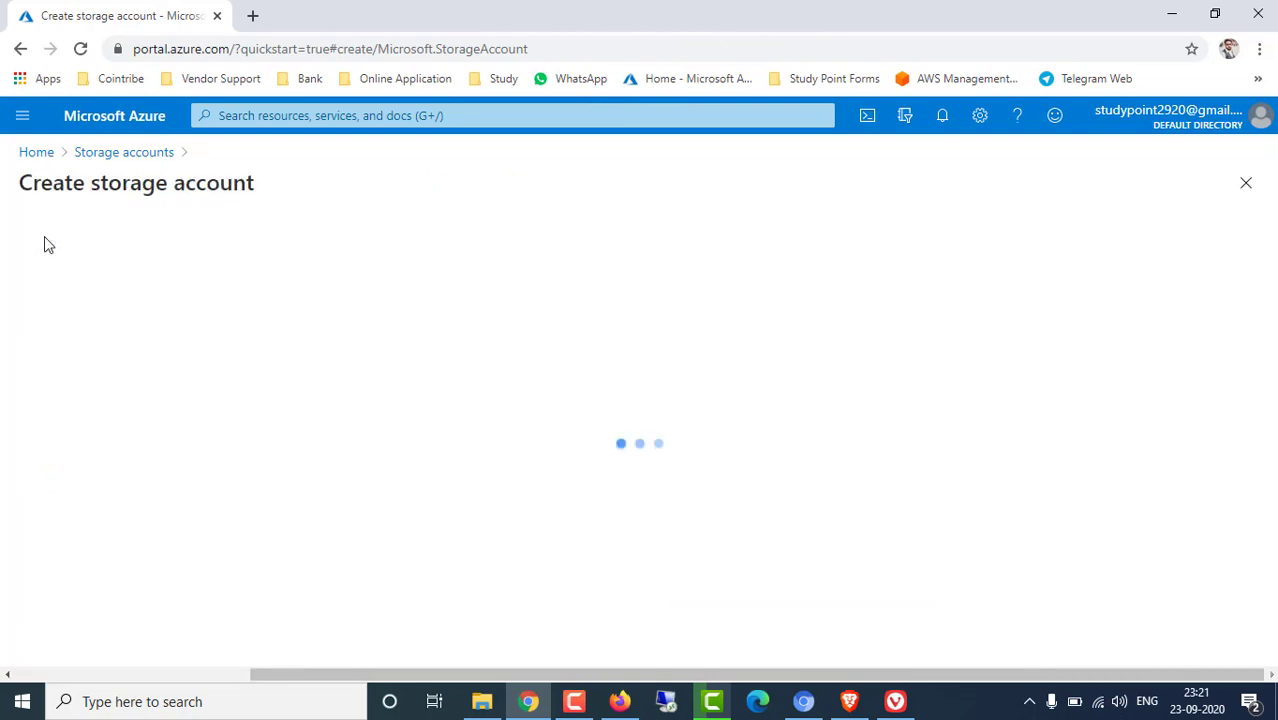
pyautogui.scroll(-1, 314, 456)
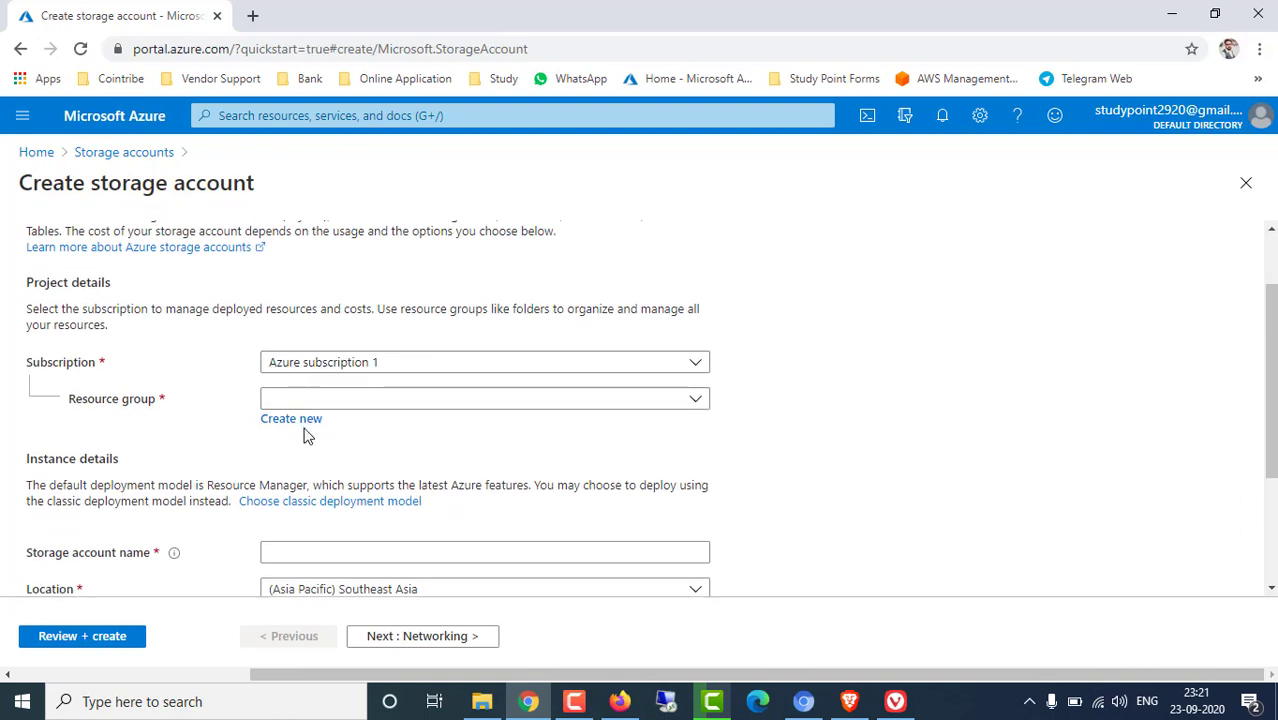
# Create new resource group rg1 and name the storage account rg0012345
pyautogui.click(300, 421)
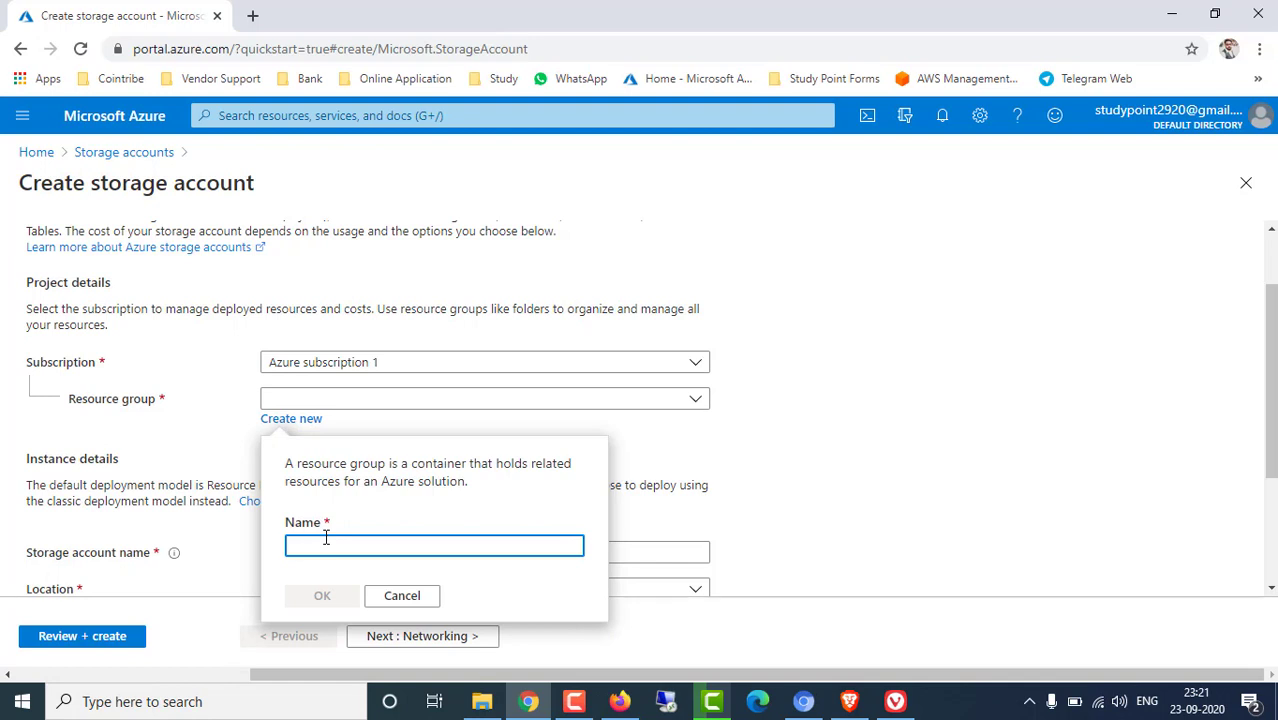
pyautogui.write('rg1')
pyautogui.click(328, 596)
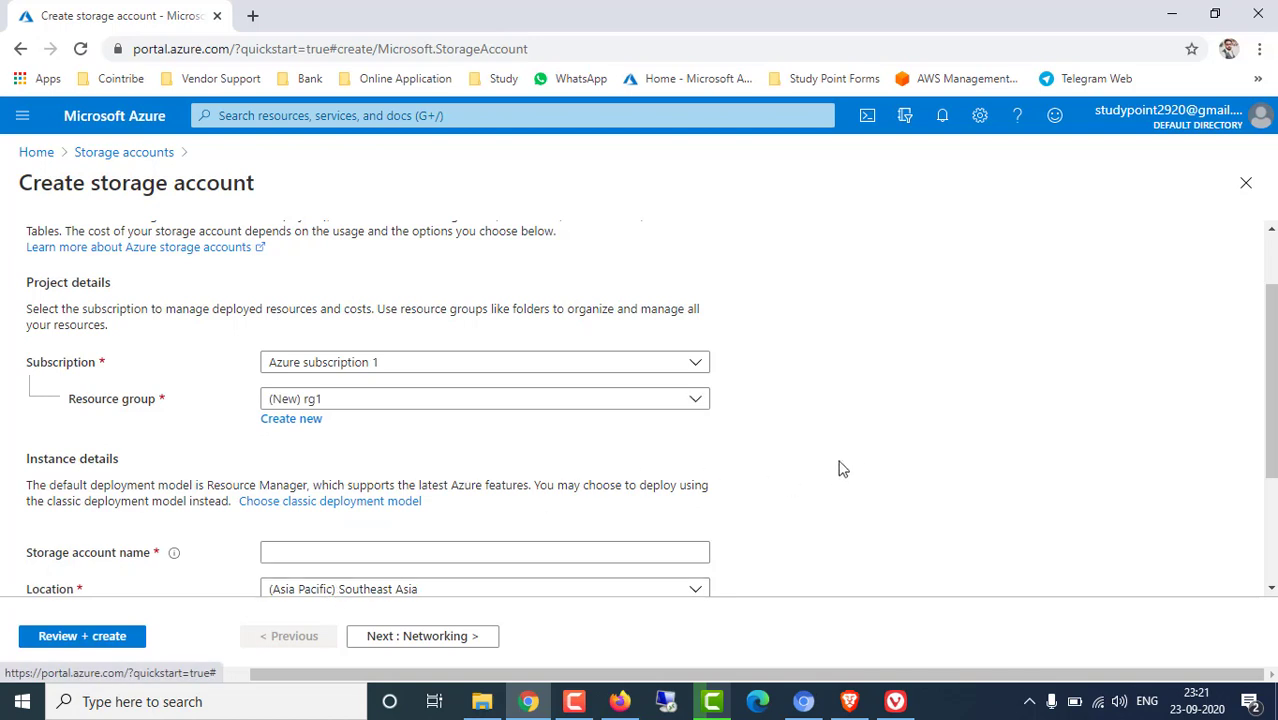
pyautogui.scroll(-2, 835, 455)
pyautogui.click(330, 366)
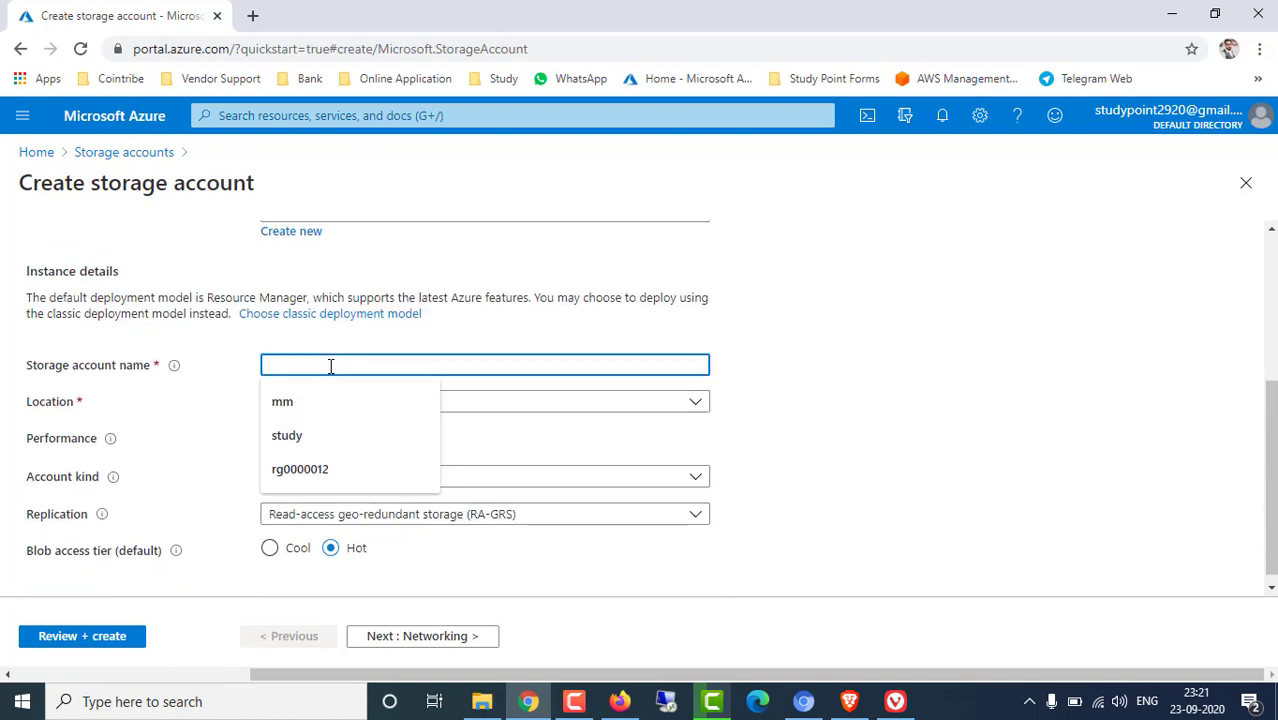
pyautogui.write('rg0012345')
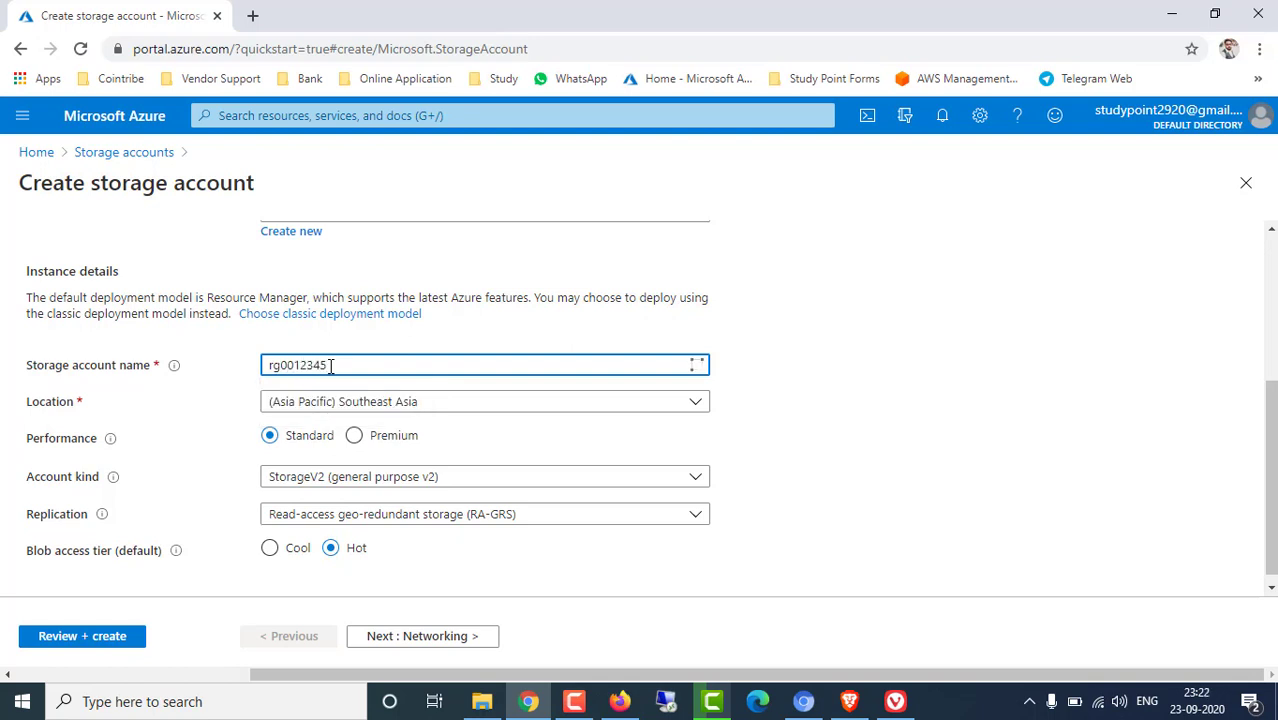
# Set location East US, account kind StorageV2, and locally-redundant (LRS) replication
pyautogui.click(703, 403)
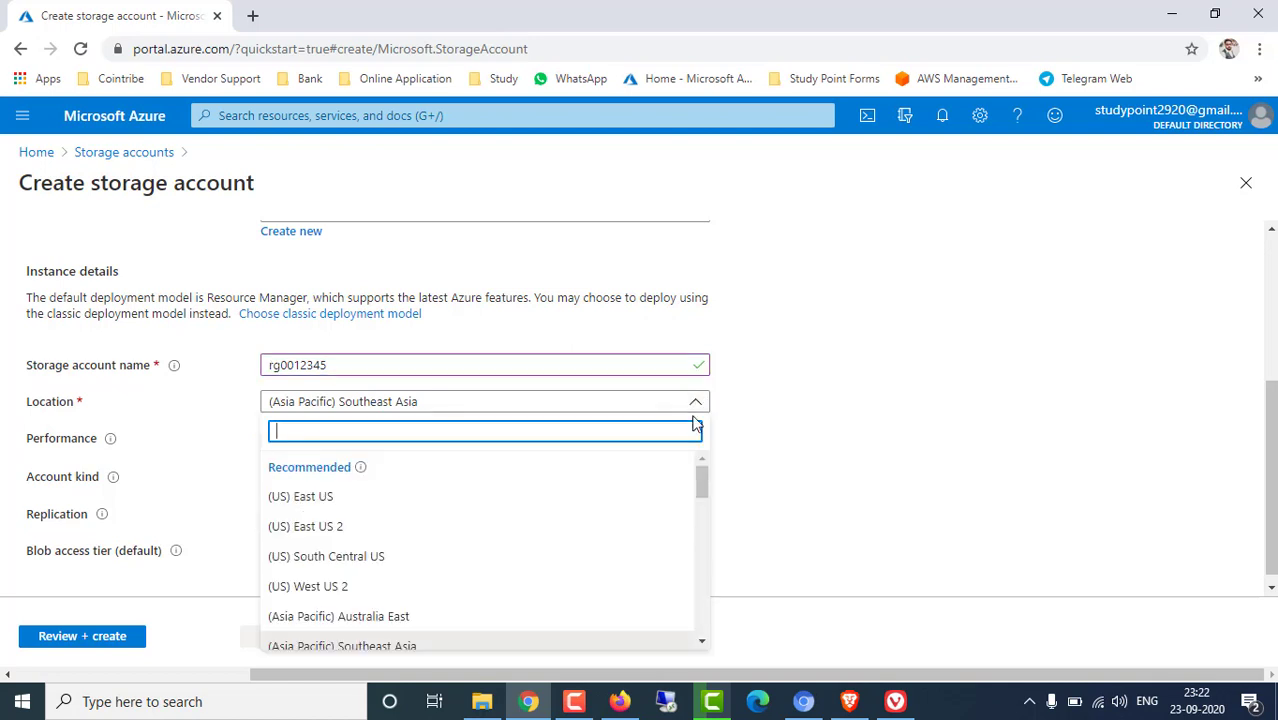
pyautogui.click(318, 493)
pyautogui.scroll(-1, 838, 442)
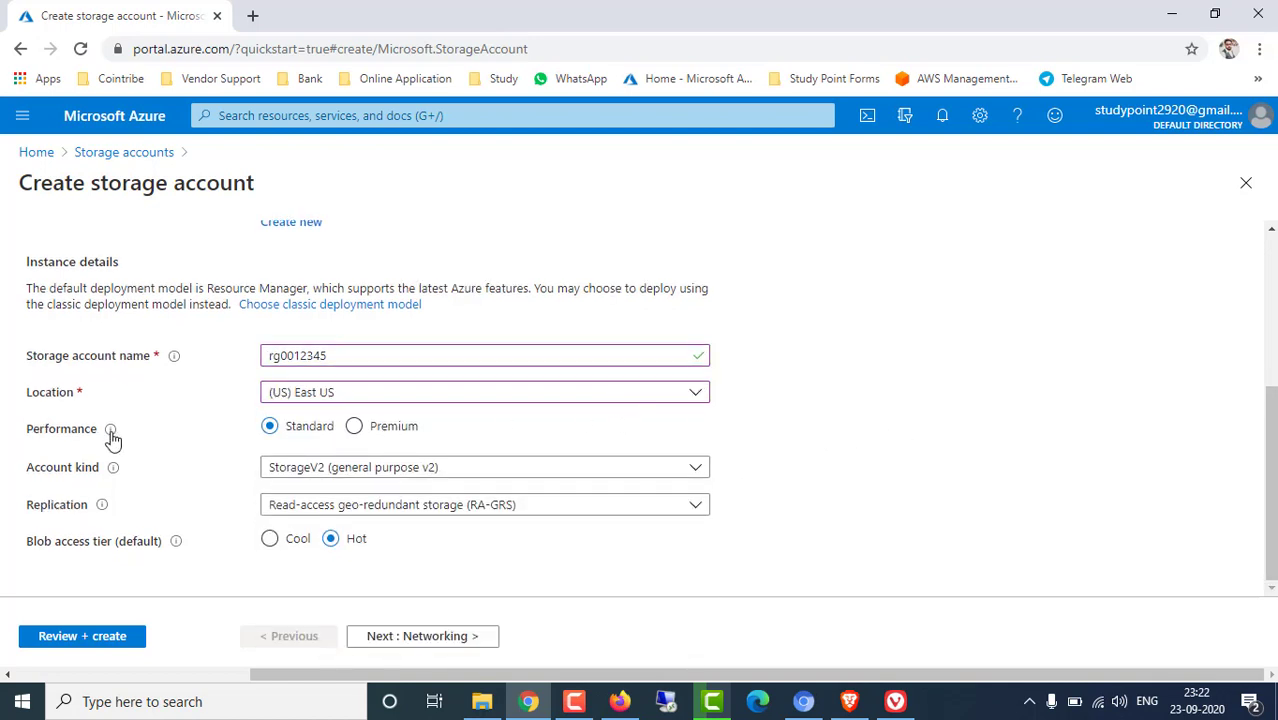
pyautogui.moveTo(108, 432)
pyautogui.click(351, 475)
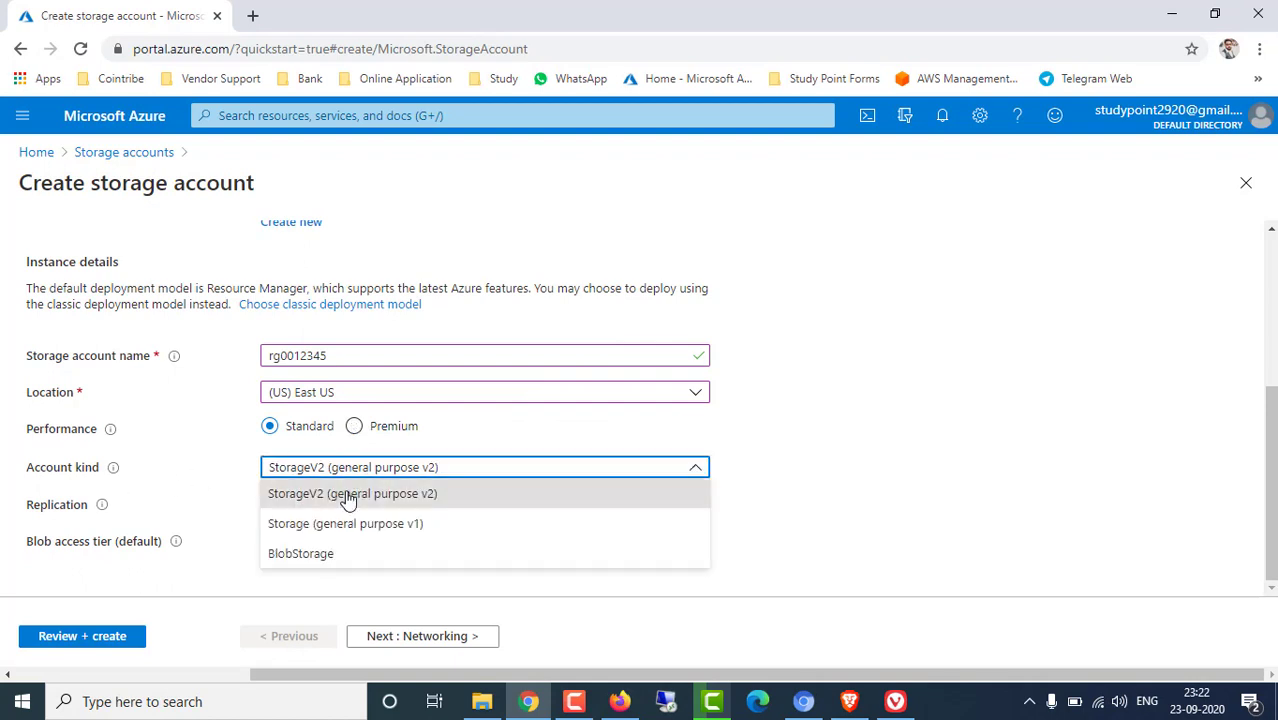
pyautogui.click(346, 492)
pyautogui.click(796, 517)
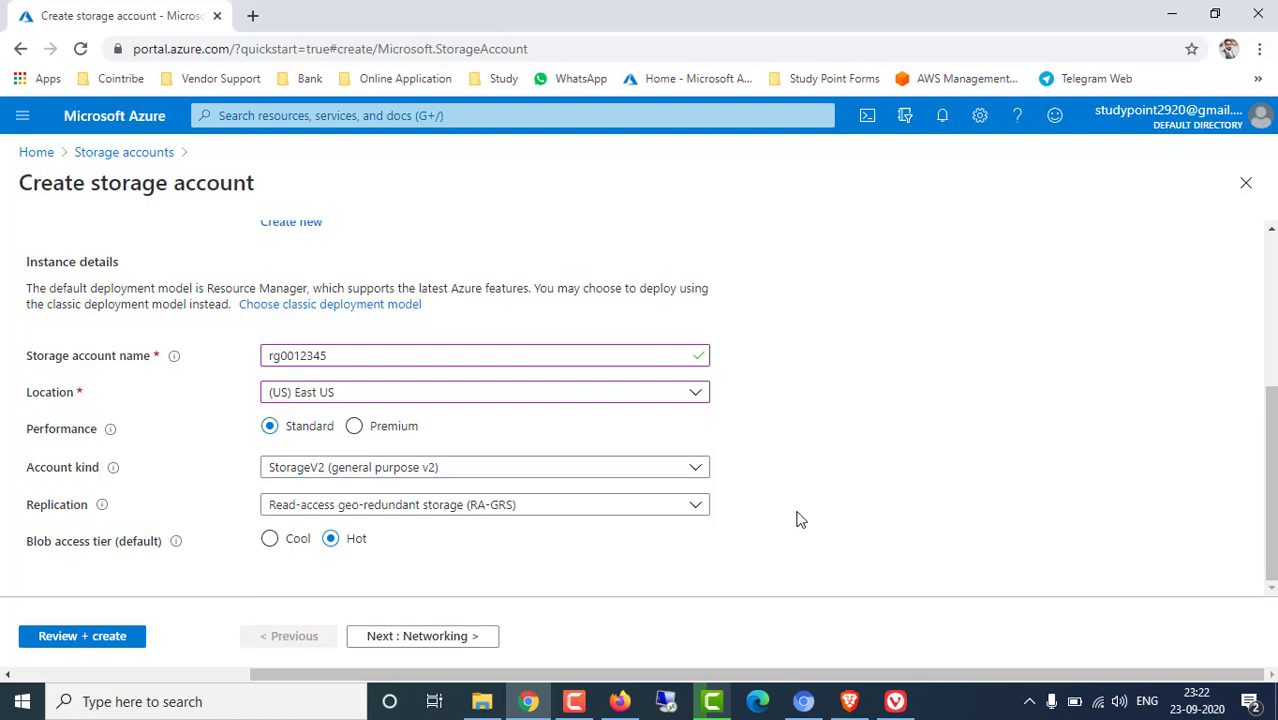
pyautogui.click(421, 508)
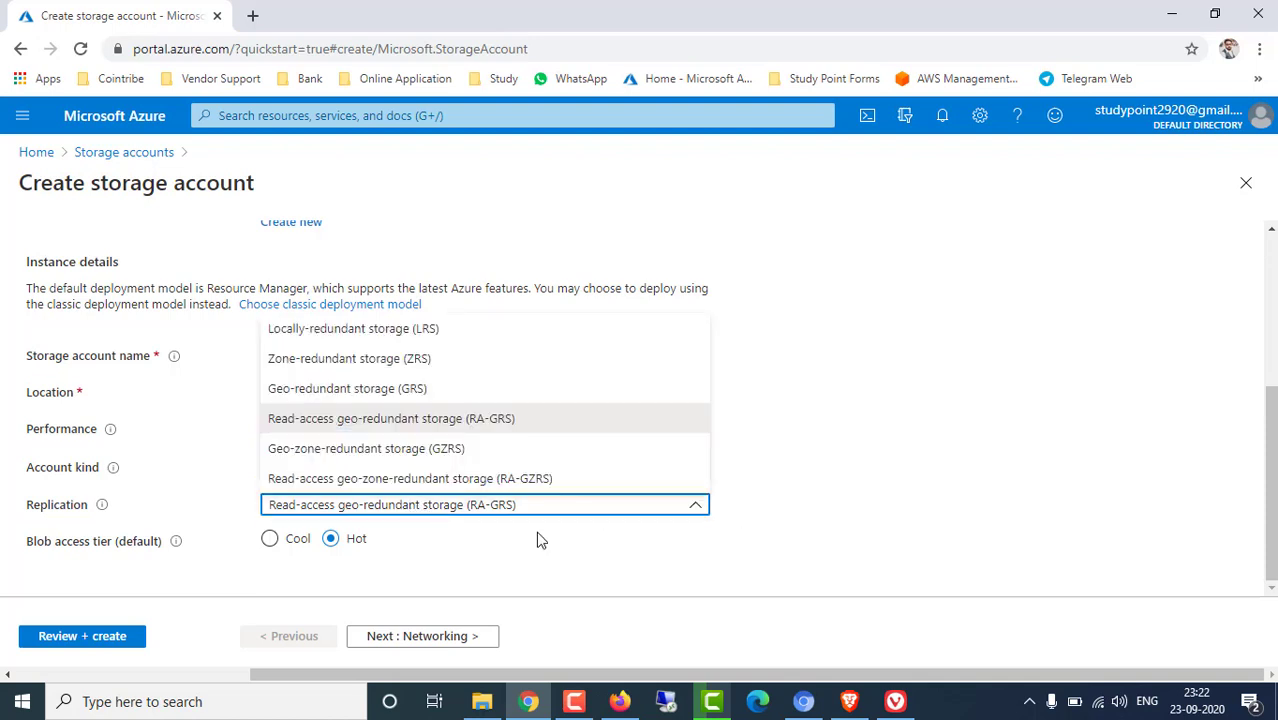
pyautogui.click(371, 332)
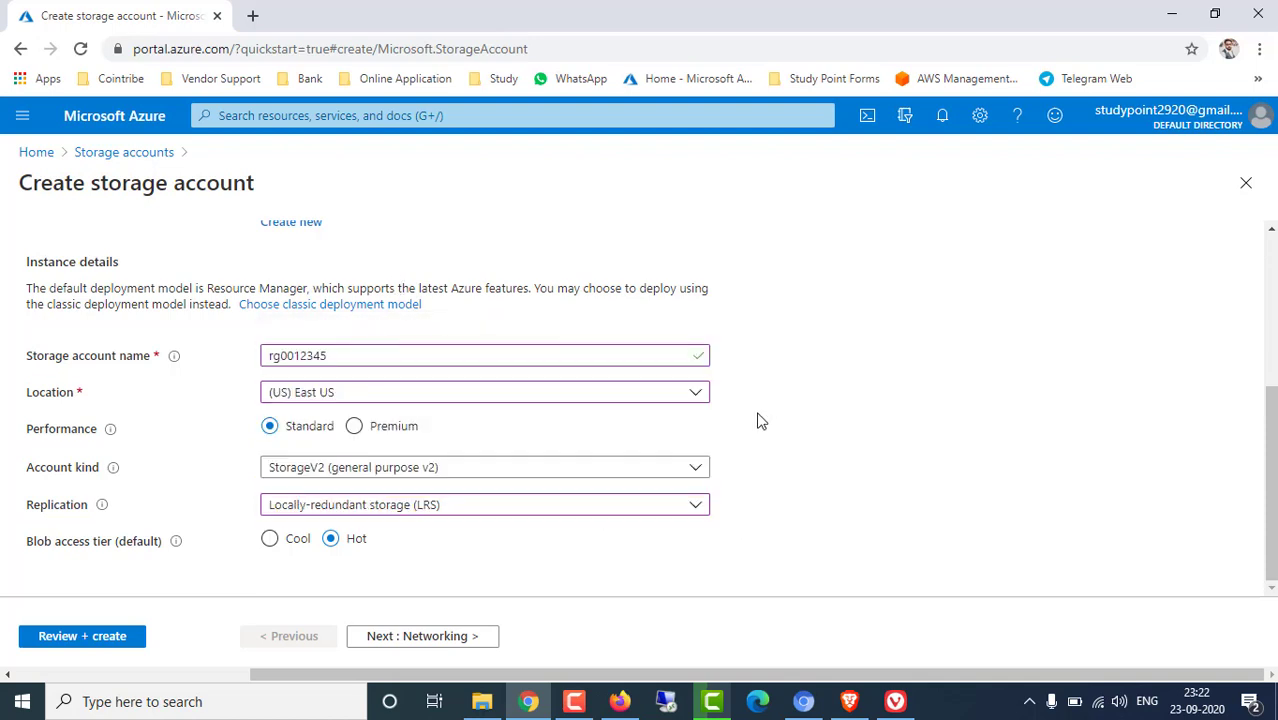
pyautogui.click(448, 640)
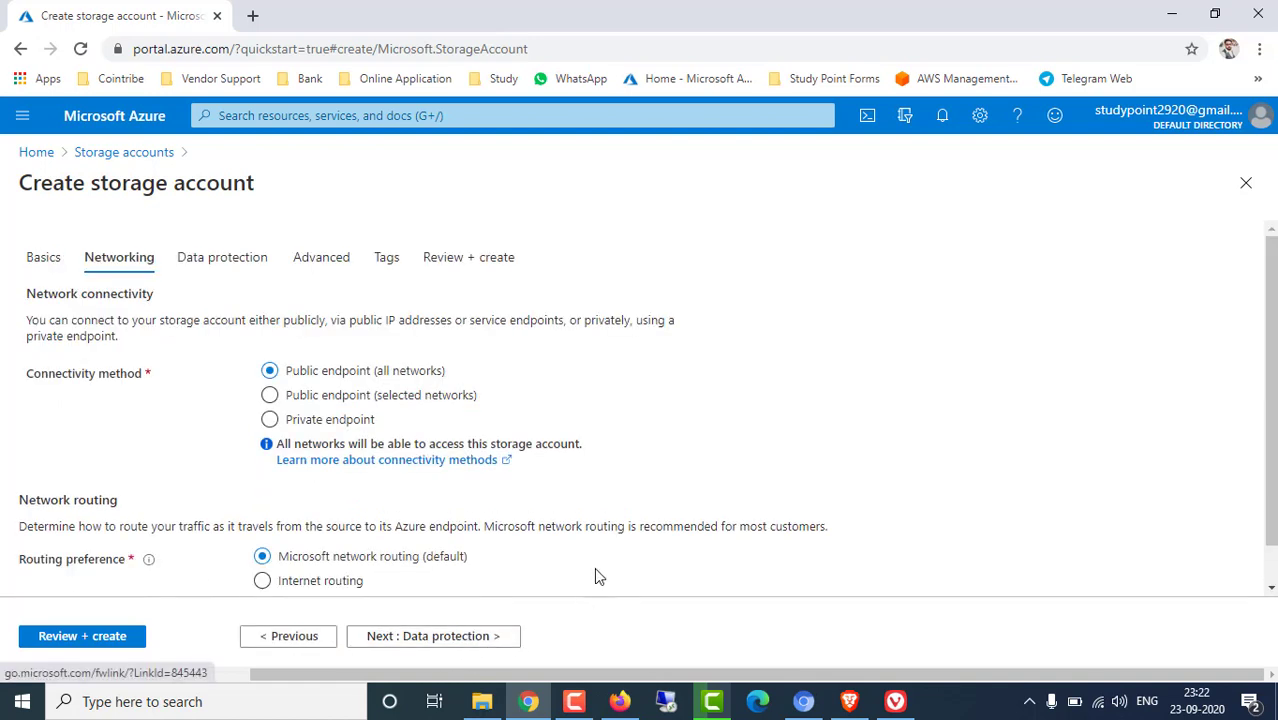
# Enable soft delete for file shares with a 7-day retention period
pyautogui.click(480, 636)
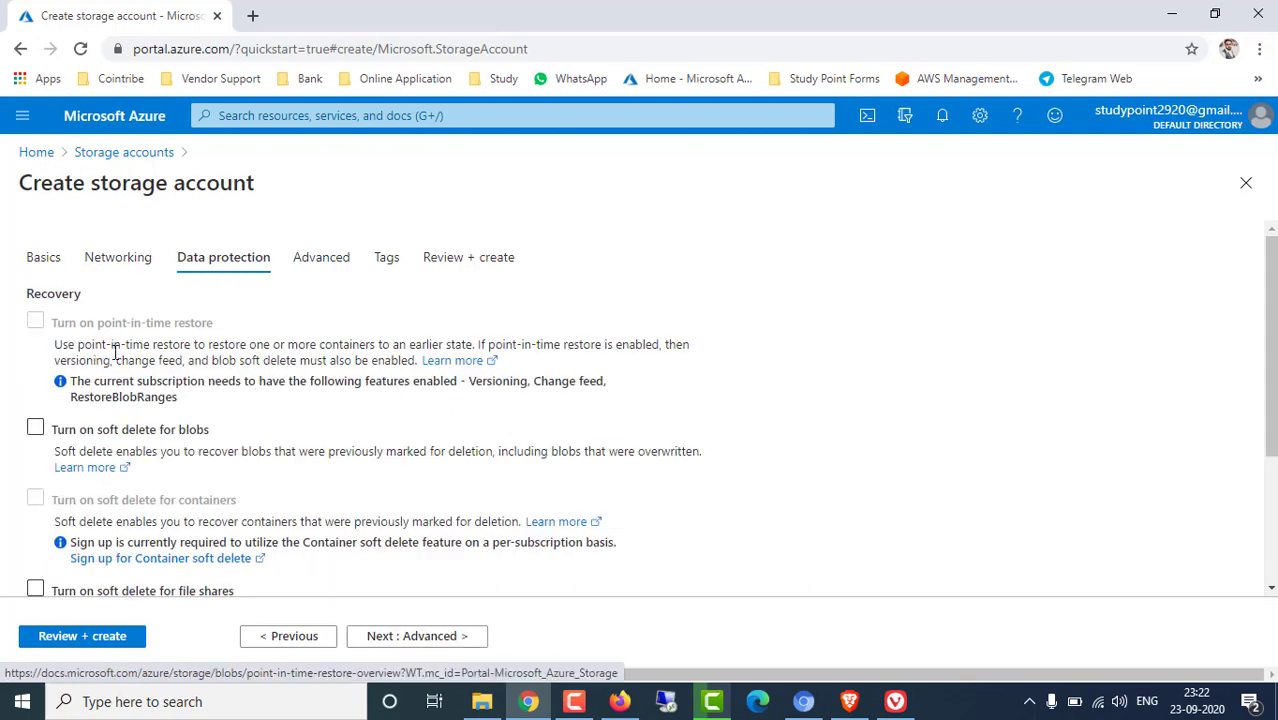
pyautogui.scroll(-2, 114, 352)
pyautogui.scroll(1, 262, 359)
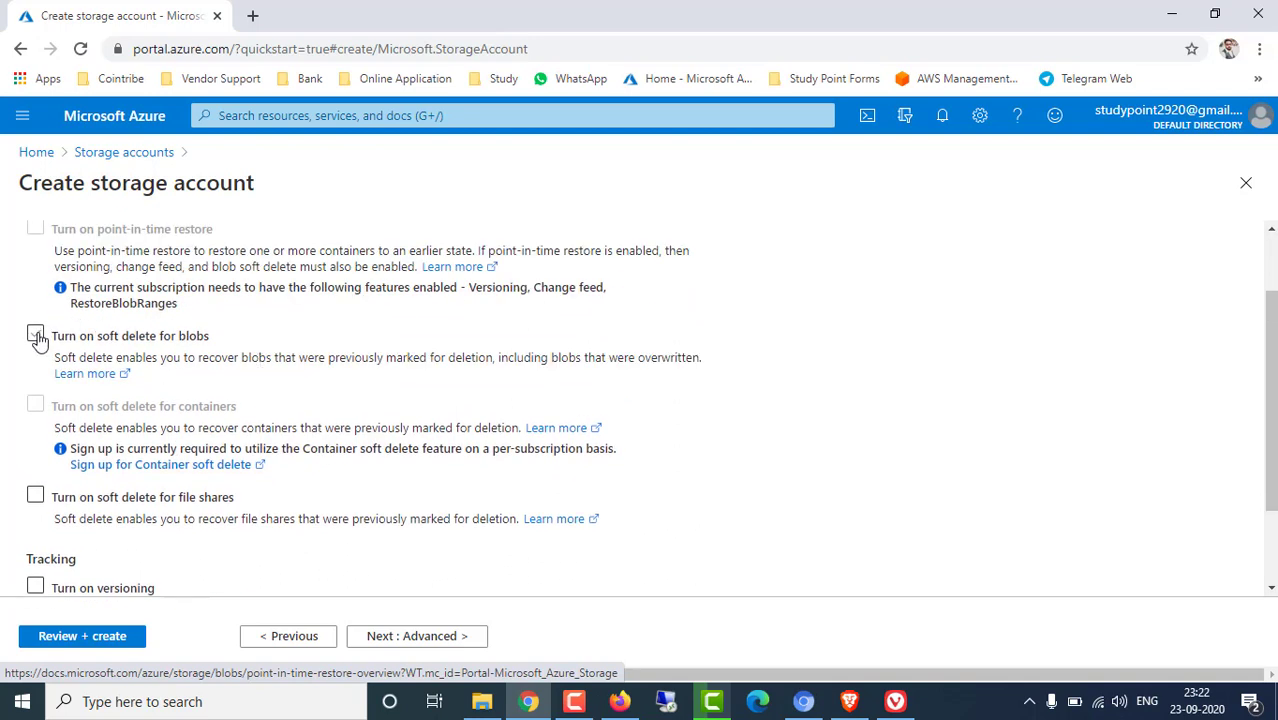
pyautogui.click(35, 496)
pyautogui.click(205, 508)
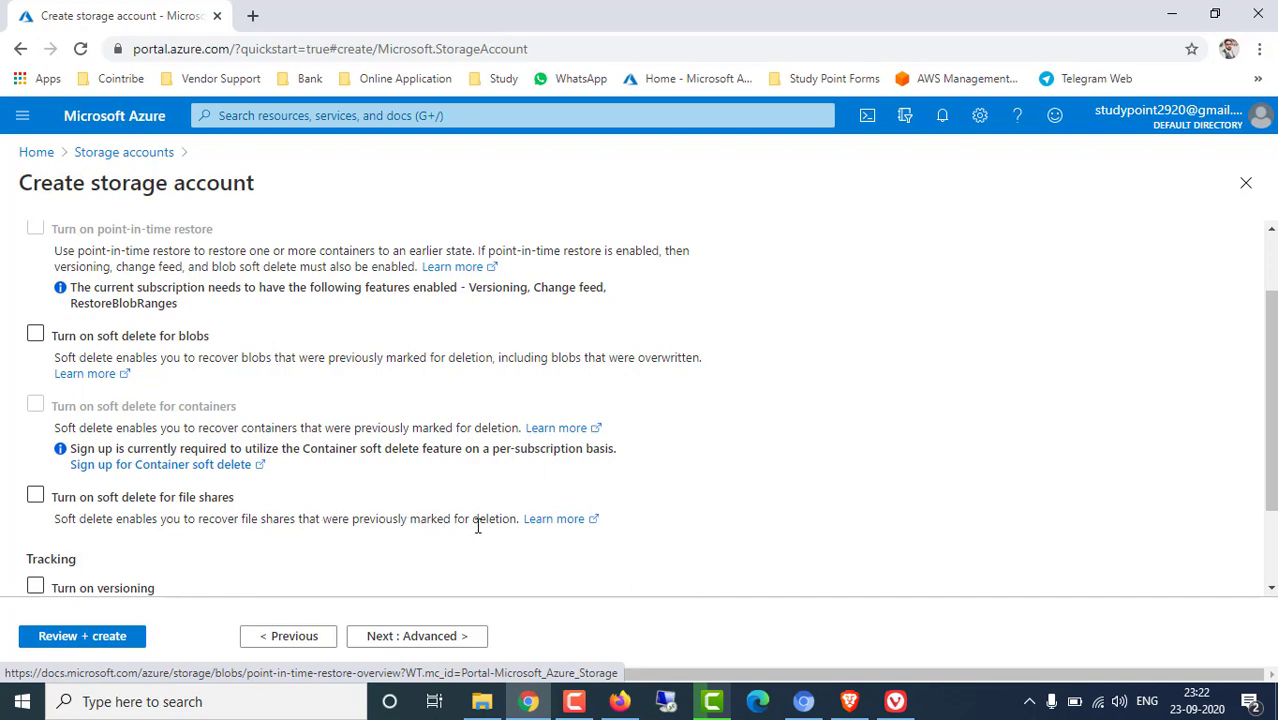
pyautogui.click(36, 495)
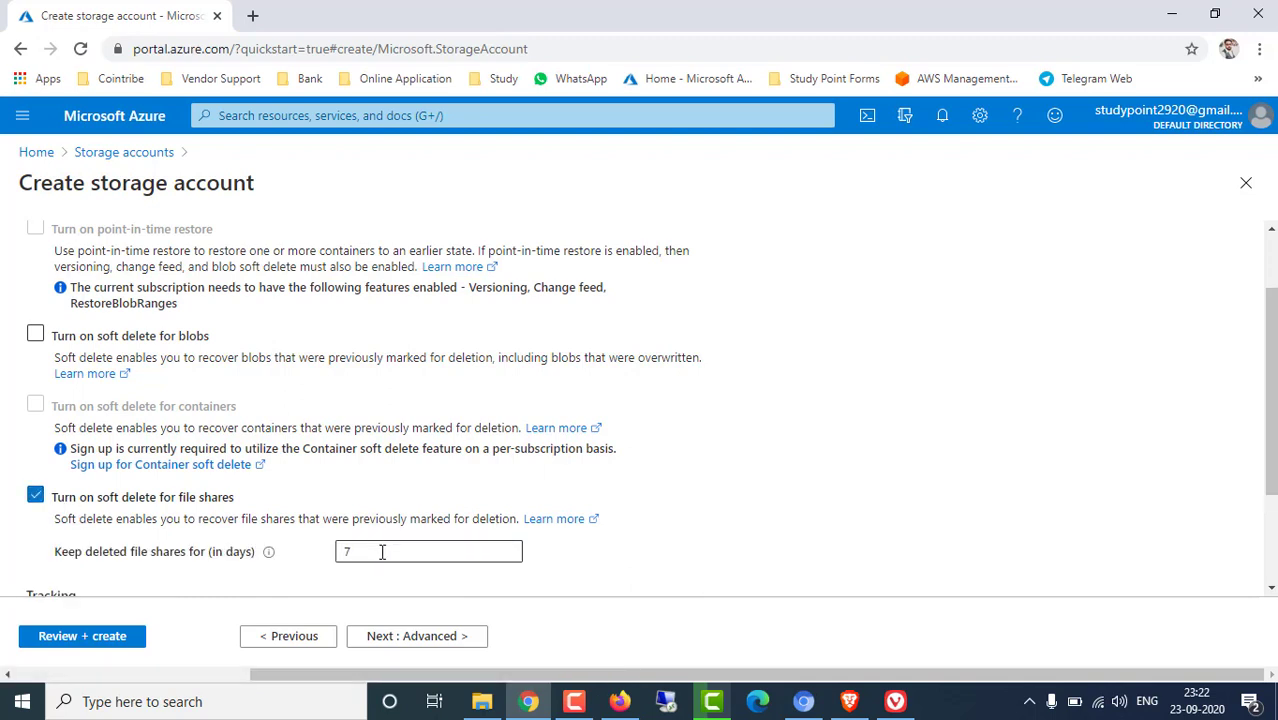
pyautogui.moveTo(382, 551); pyautogui.dragTo(337, 557)
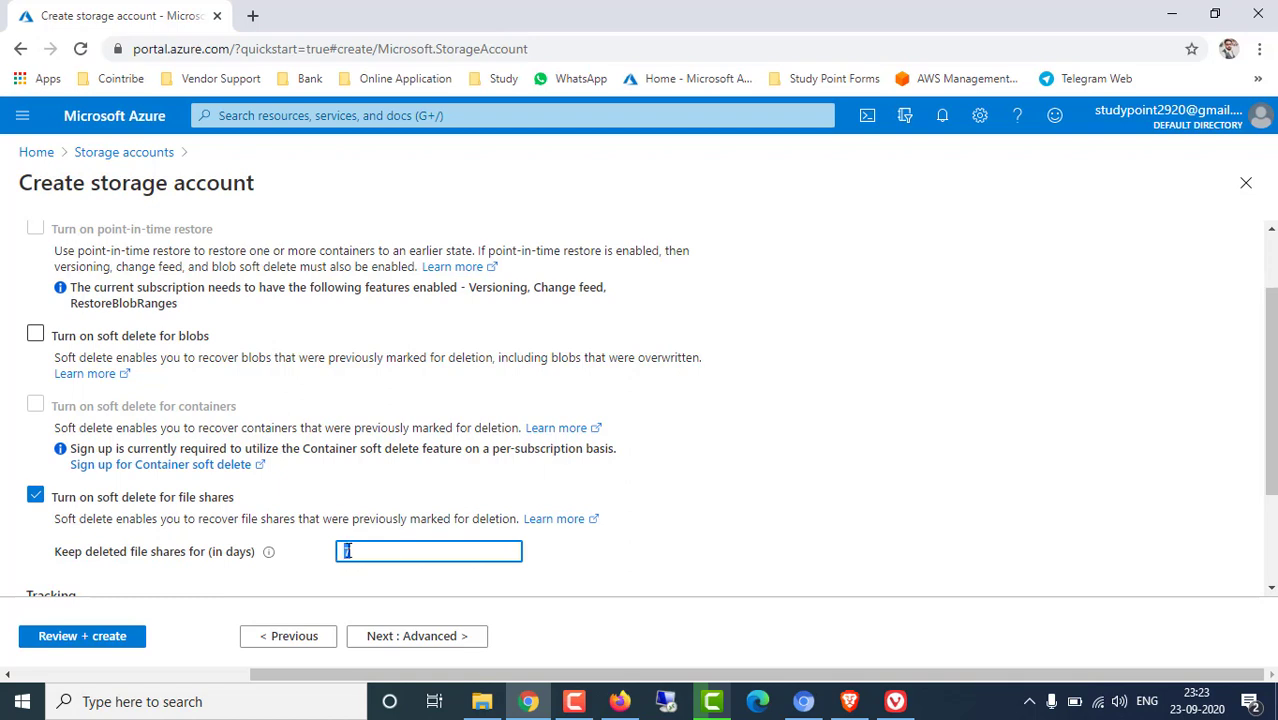
# Skip past Advanced and Tags to Review + create and create storage account rg0012345
pyautogui.click(399, 640)
pyautogui.click(400, 640)
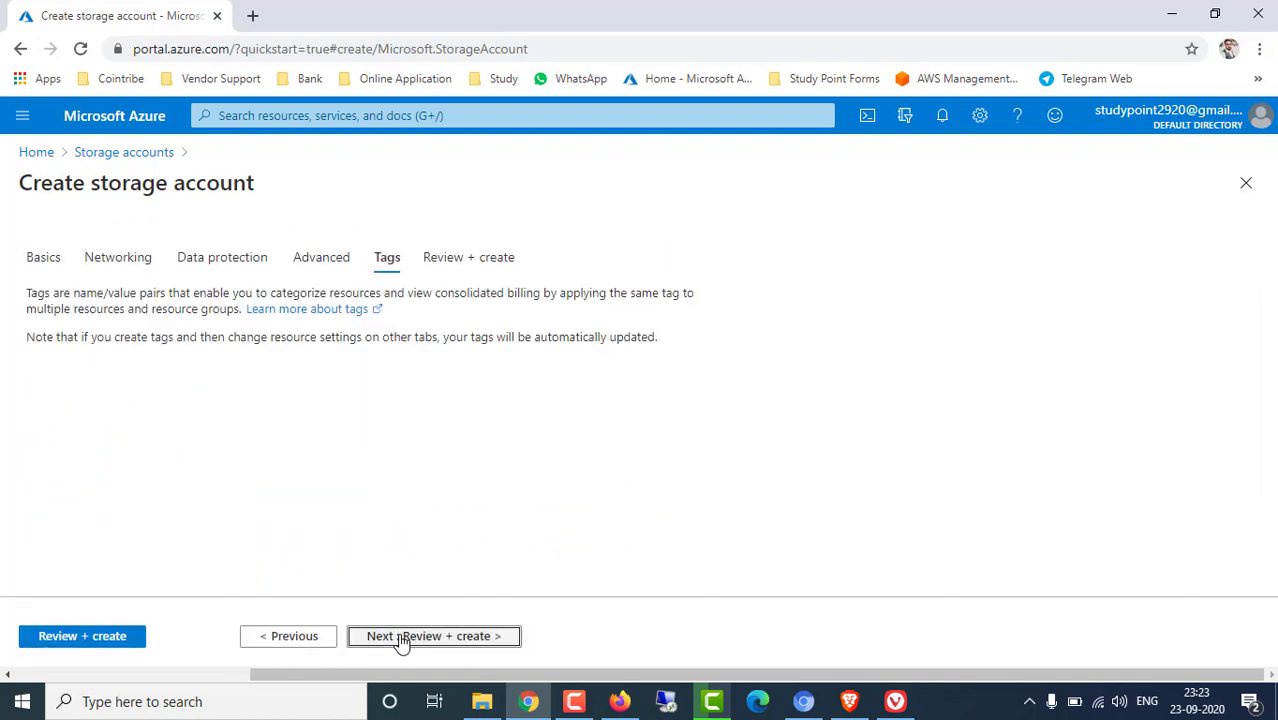
pyautogui.click(400, 640)
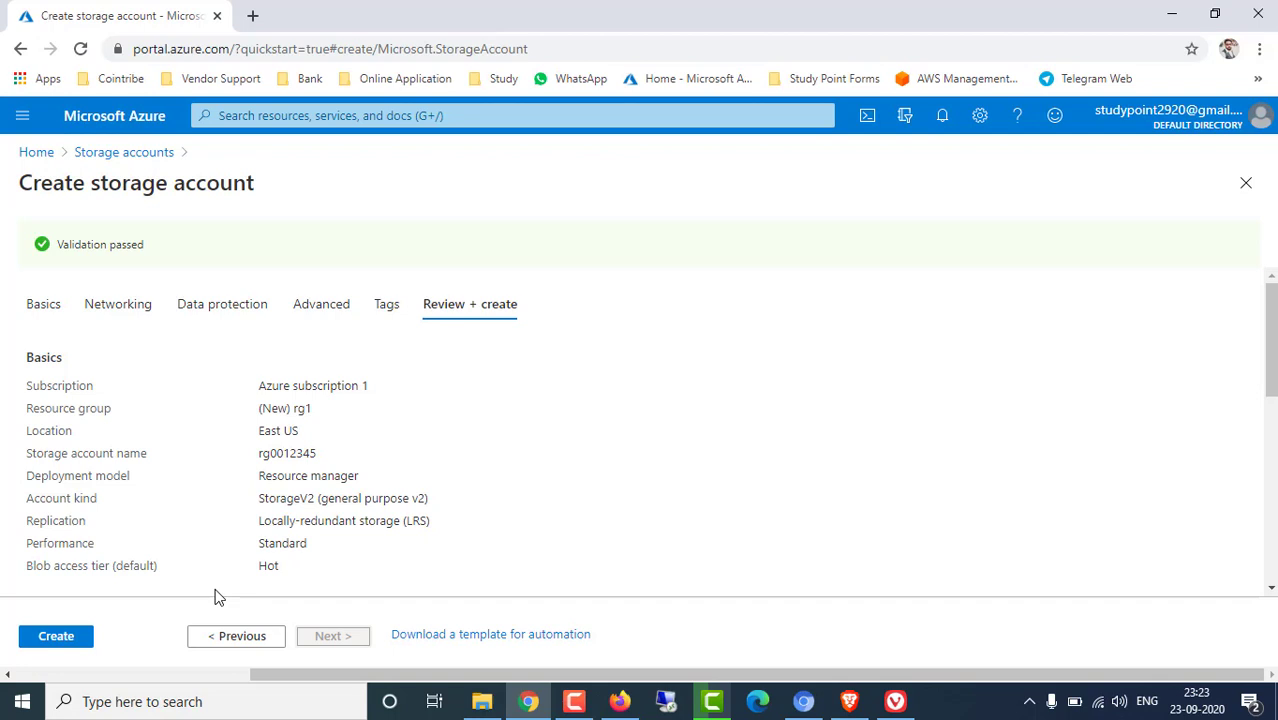
pyautogui.click(64, 636)
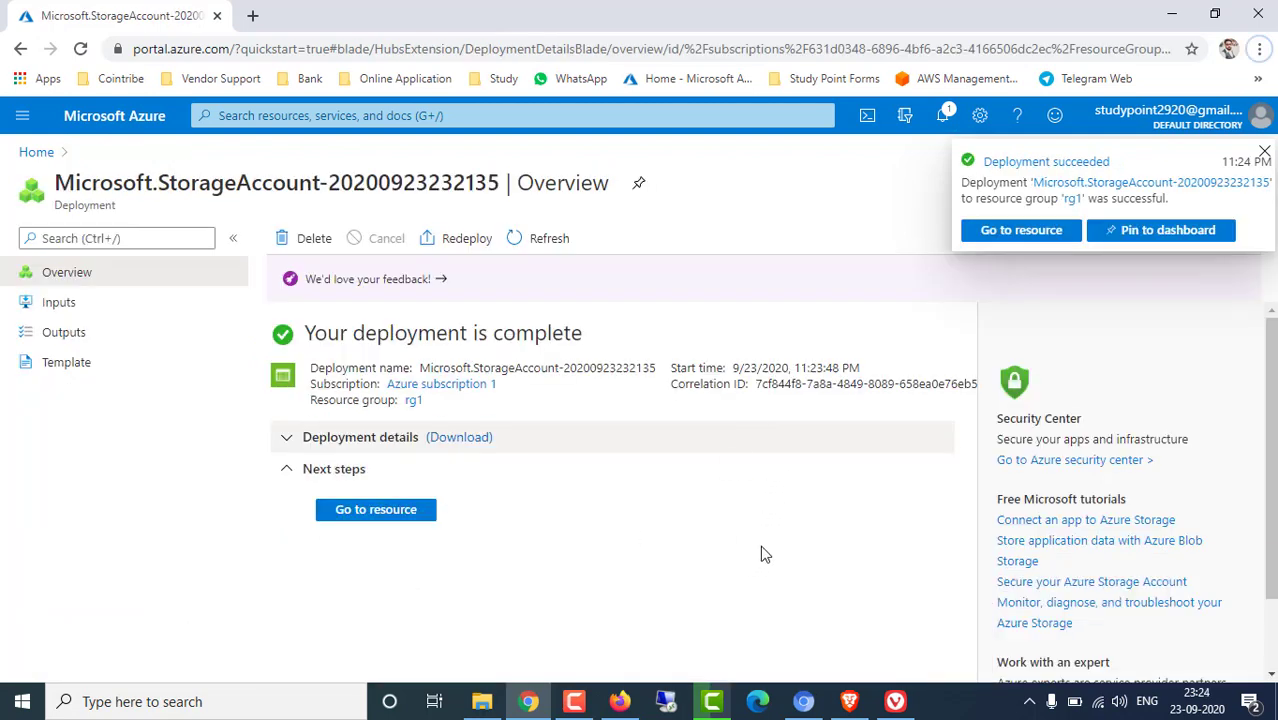
# Go to the rg0012345 resource and open its File shares page
pyautogui.click(406, 514)
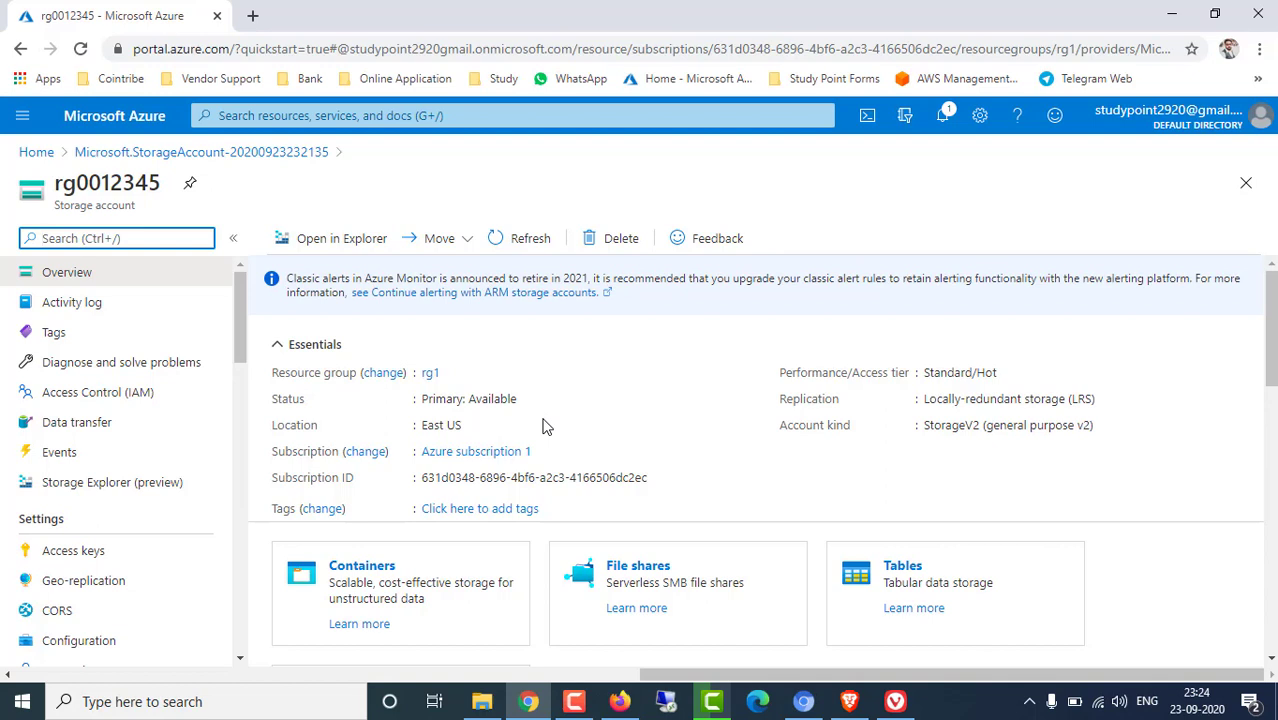
pyautogui.scroll(-1, 555, 445)
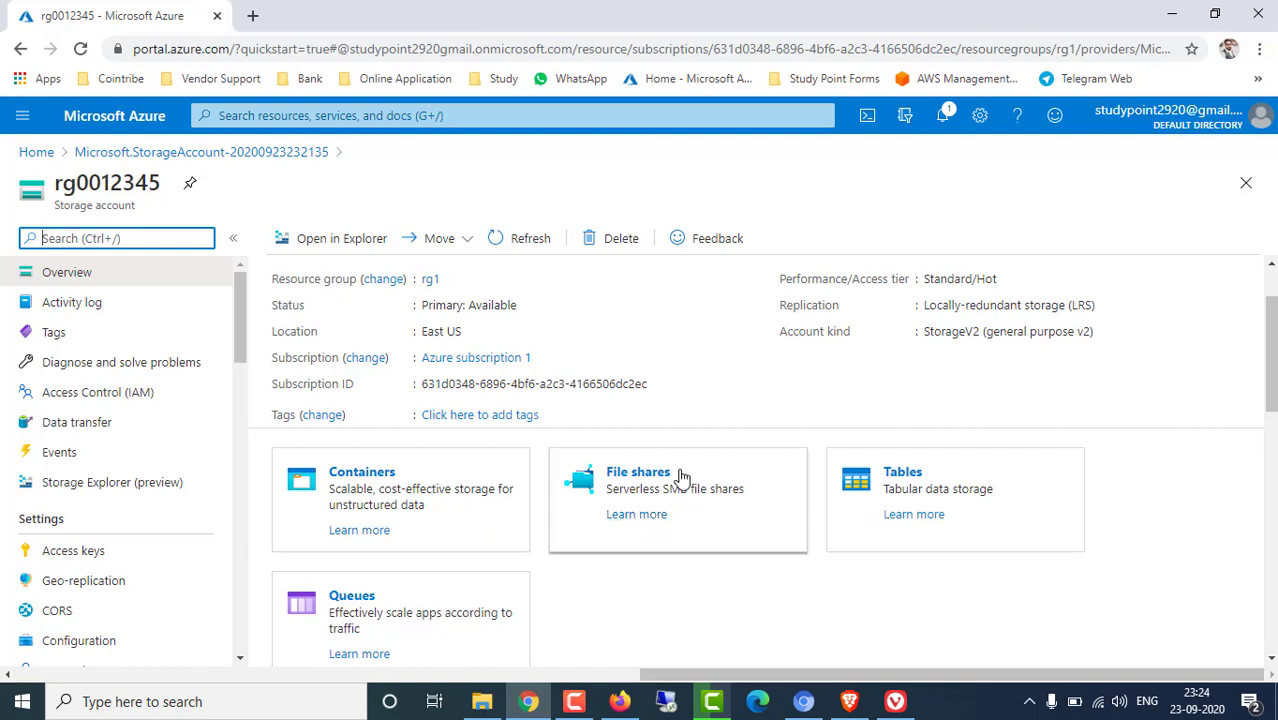
pyautogui.click(690, 490)
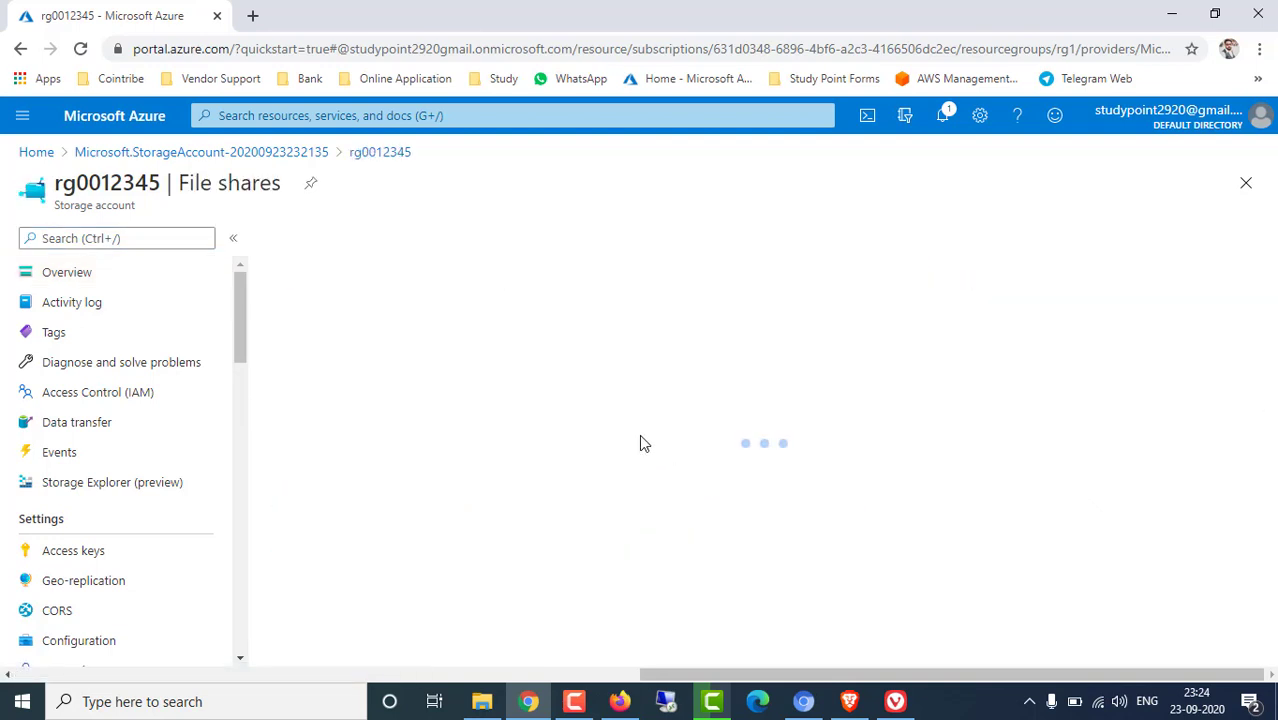
# Add file share 'demo' with a 5 GiB quota on the Hot tier
pyautogui.click(316, 245)
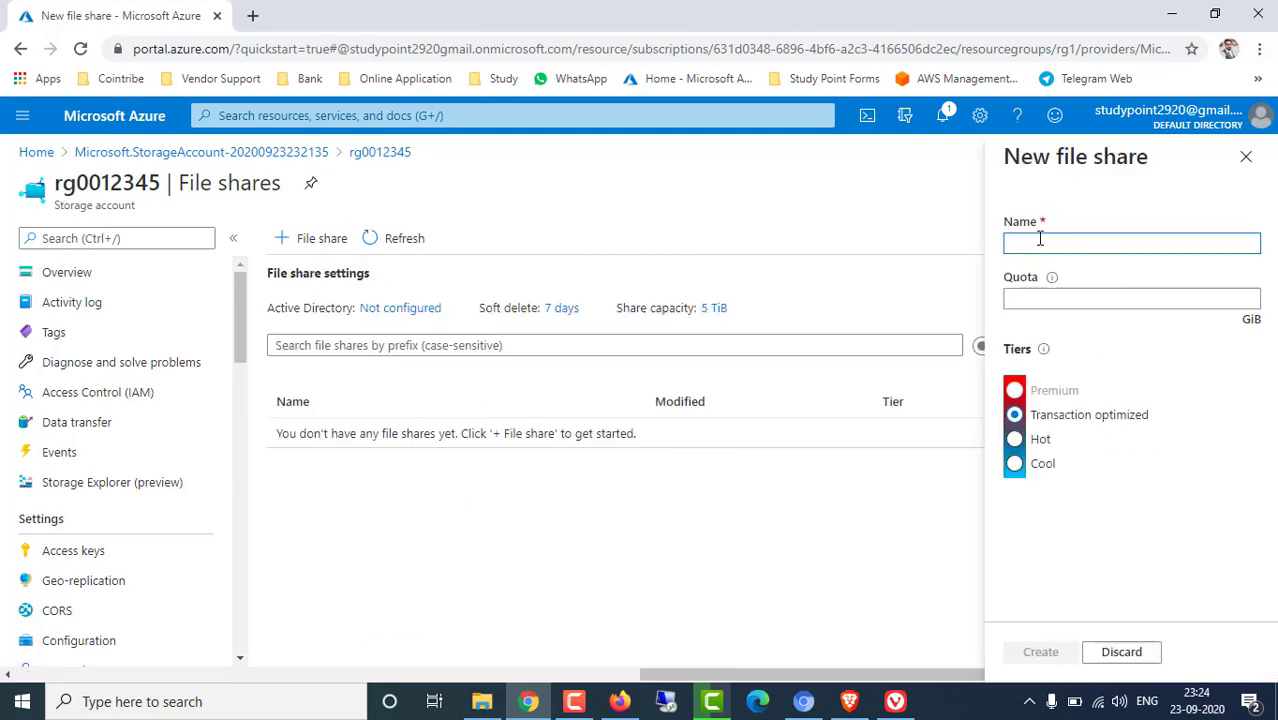
pyautogui.write('demo')
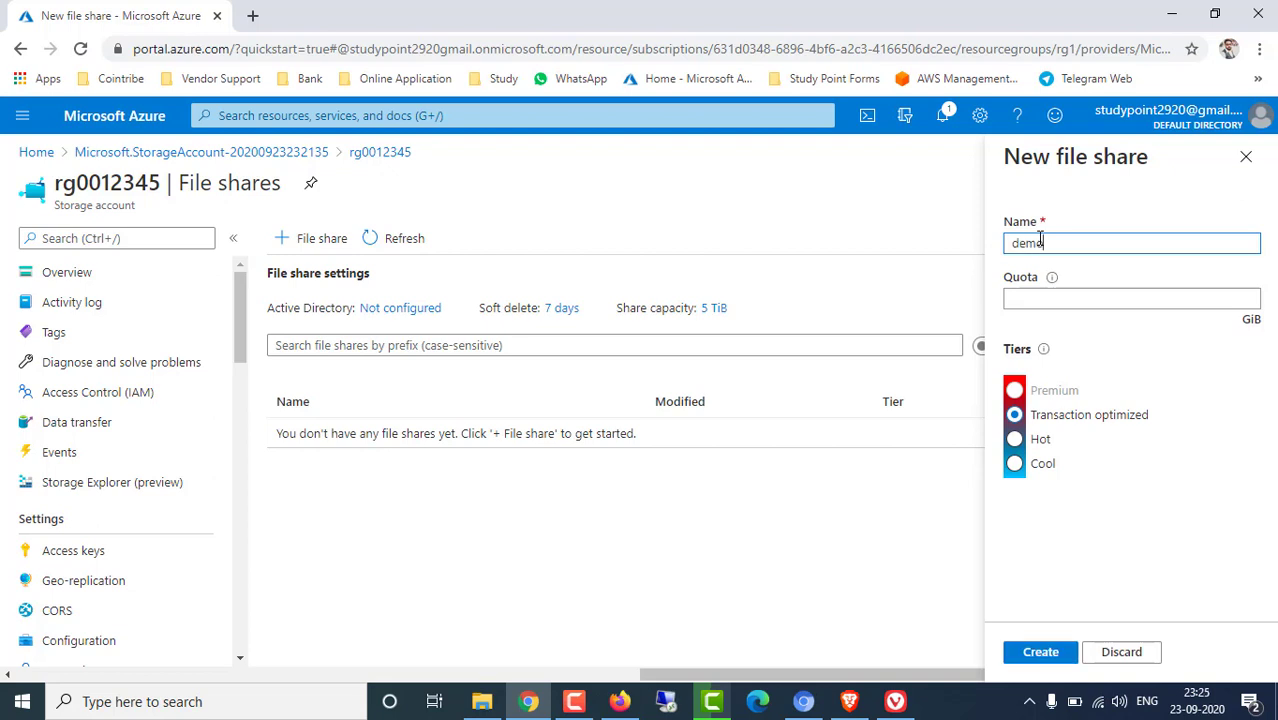
pyautogui.press('Tab')
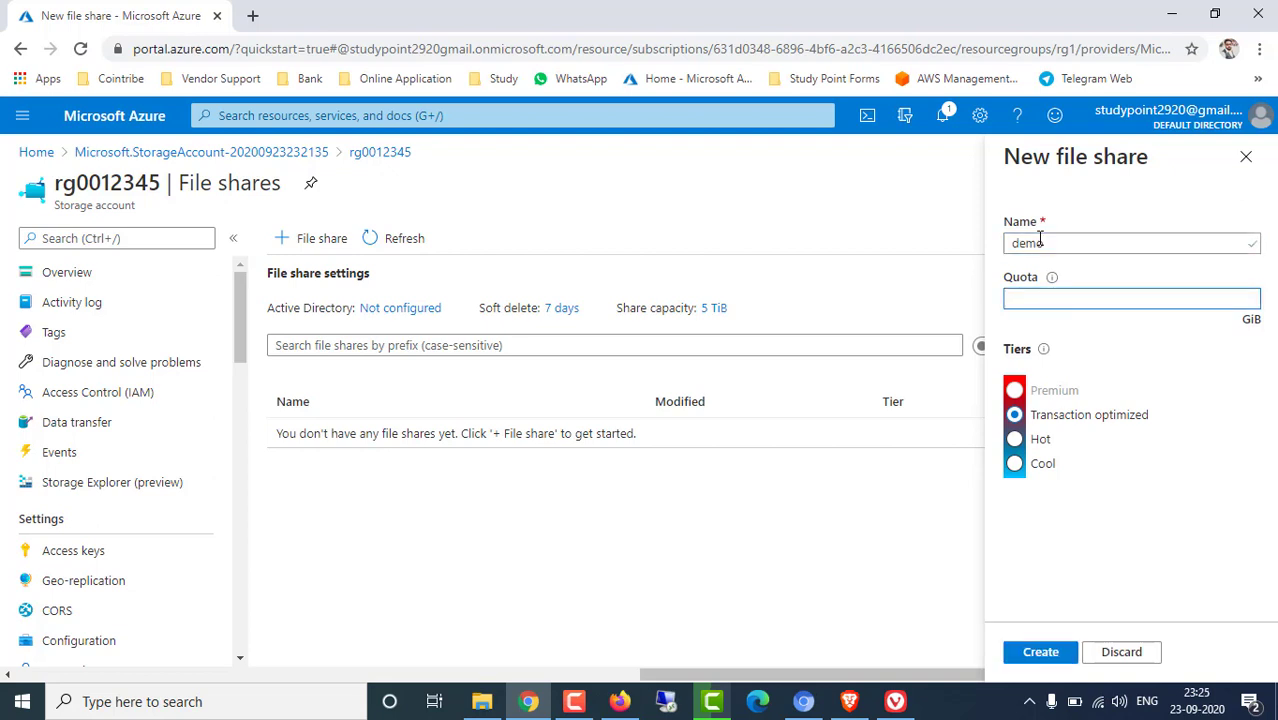
pyautogui.write('5')
pyautogui.click(1014, 393)
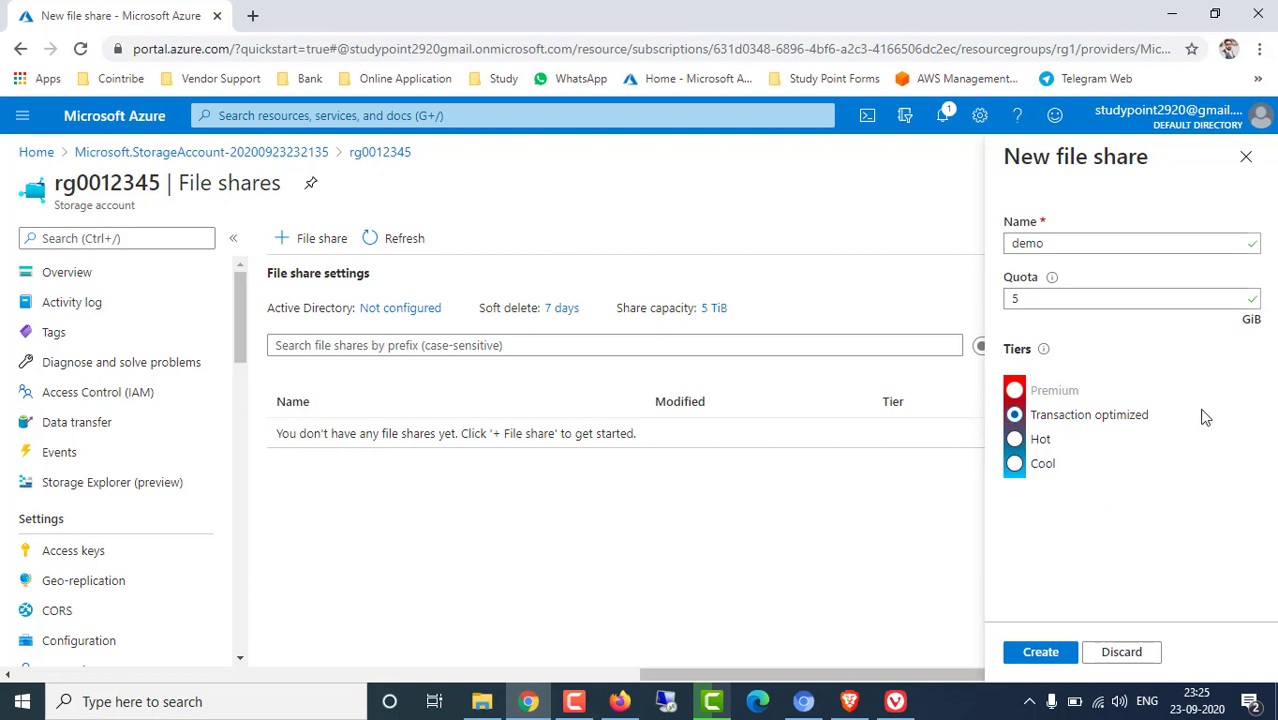
pyautogui.click(1015, 439)
pyautogui.click(1040, 652)
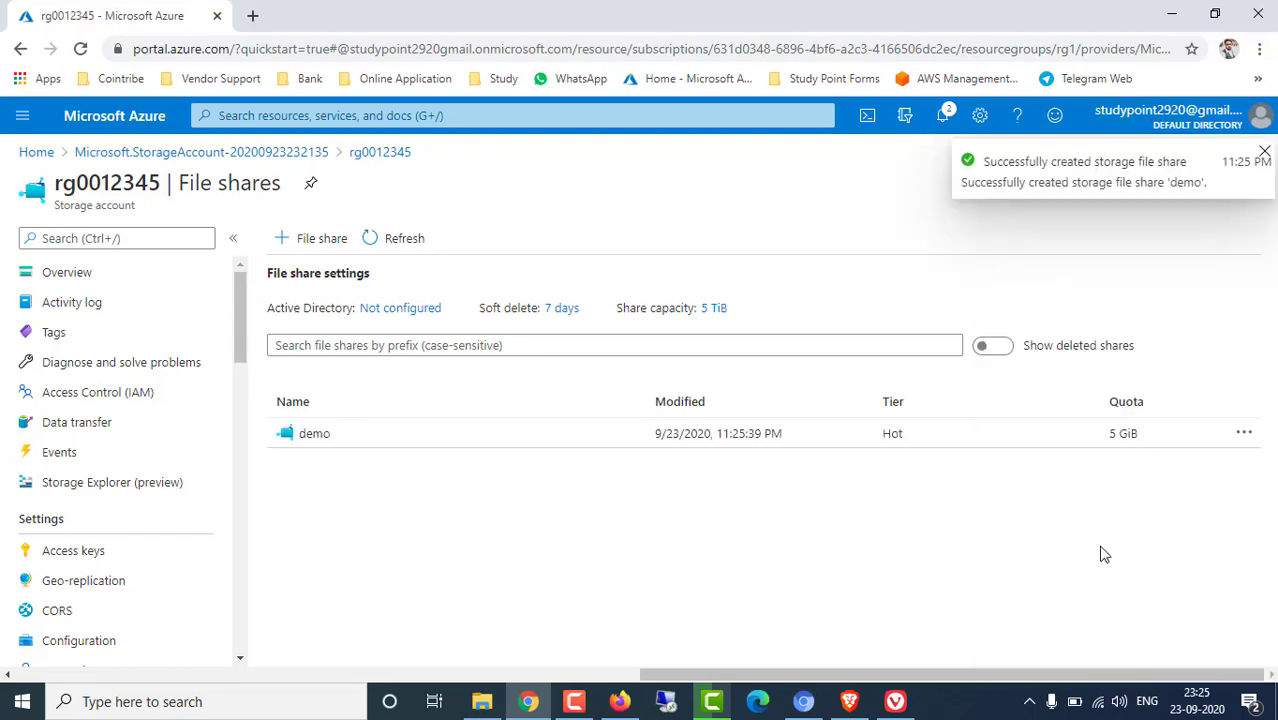
# Upload Azure-File-share-backup (1).png into the demo share
pyautogui.click(314, 433)
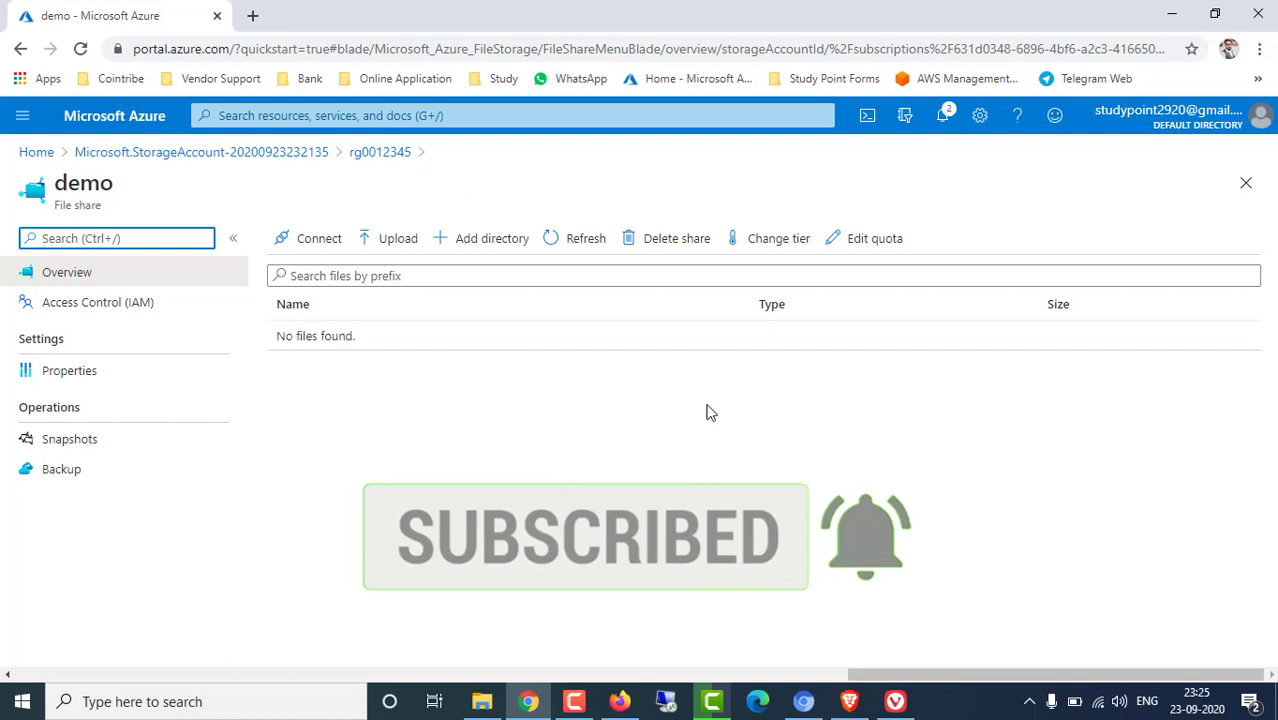
pyautogui.click(396, 240)
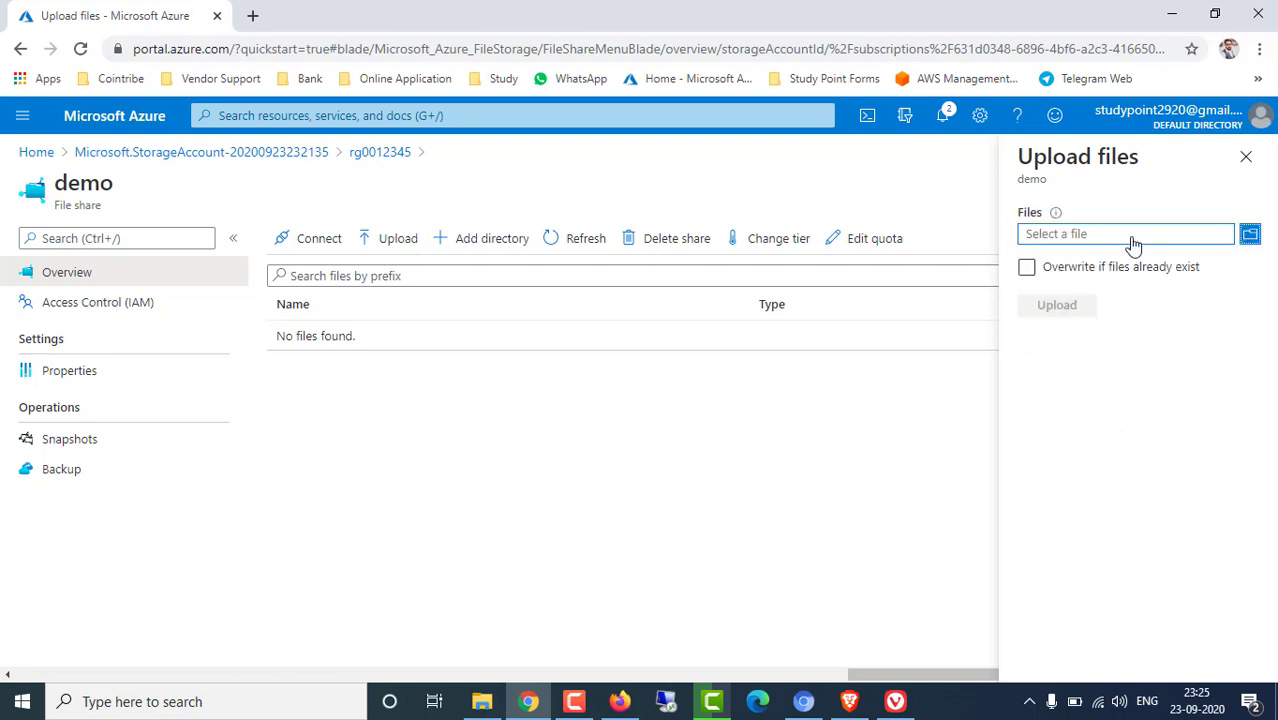
pyautogui.click(1250, 235)
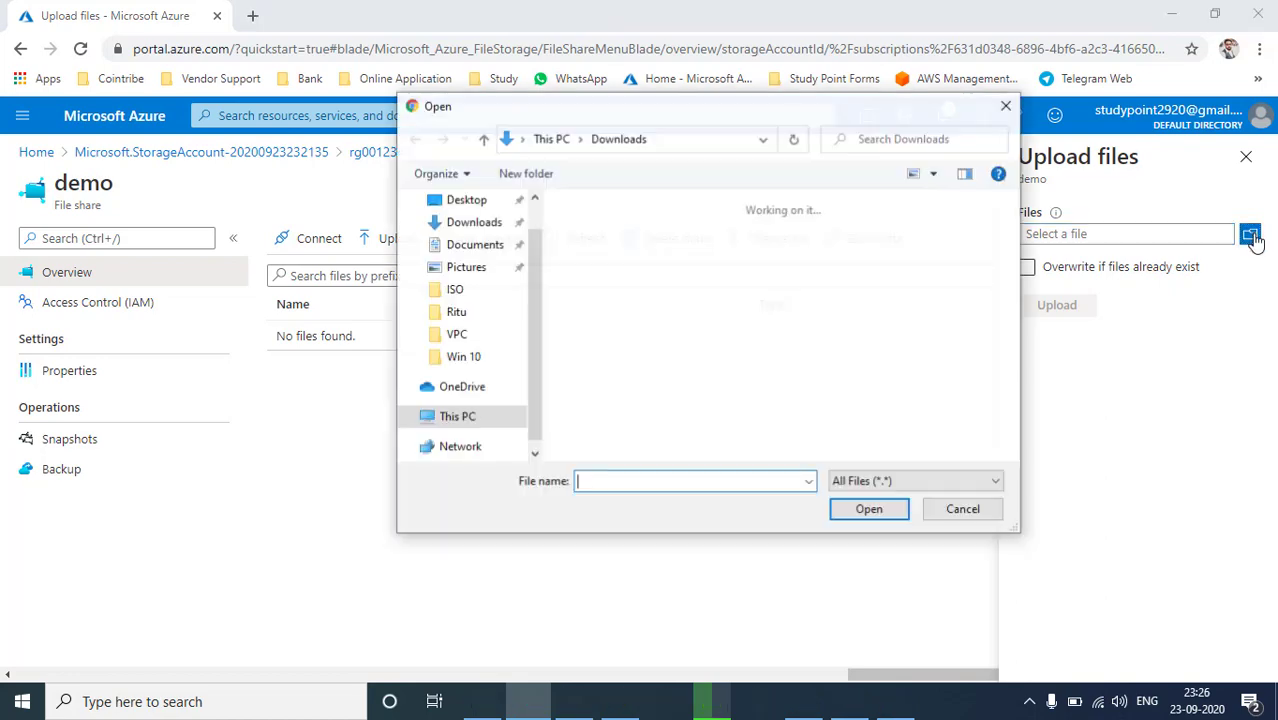
pyautogui.scroll(-3, 862, 320)
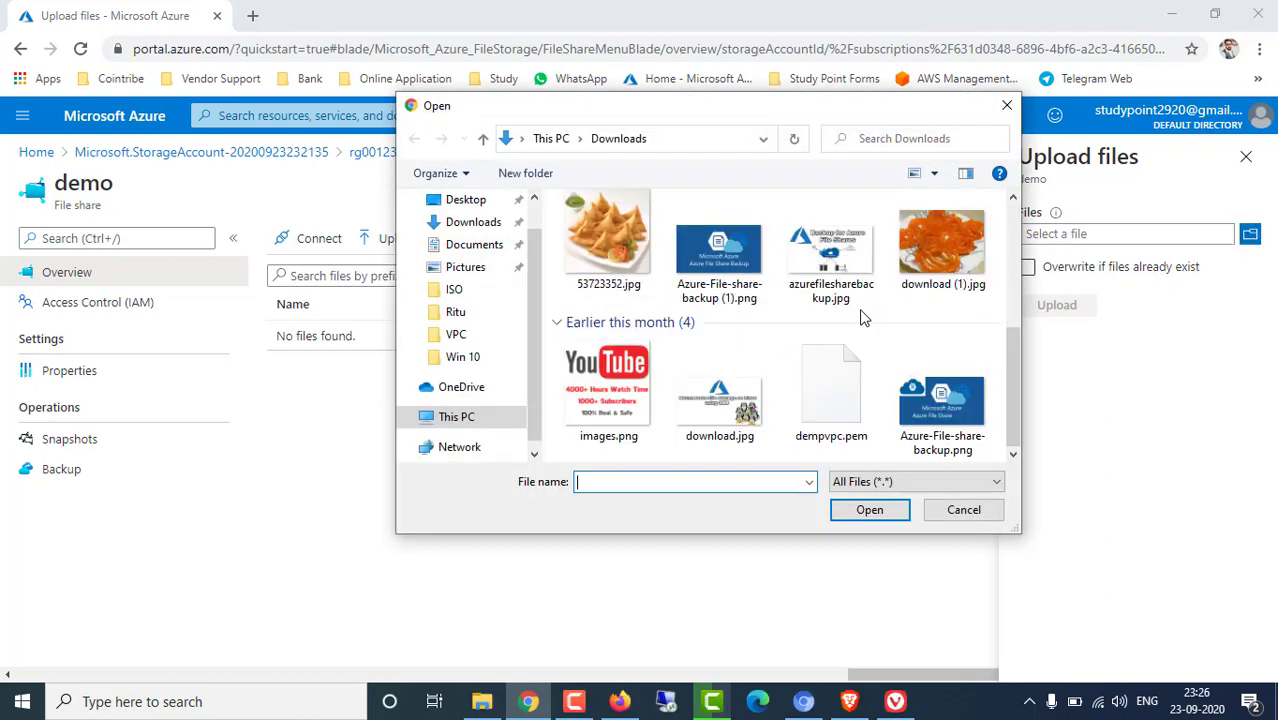
pyautogui.click(719, 255)
pyautogui.click(868, 509)
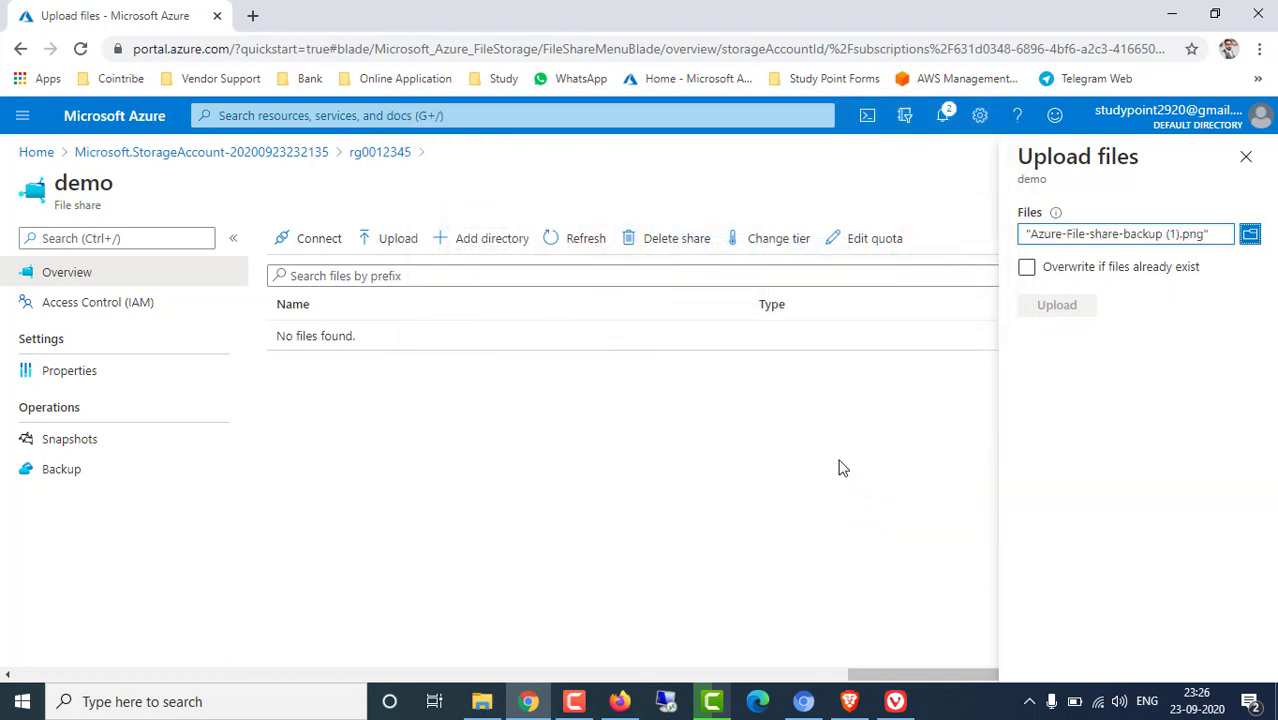
pyautogui.click(1060, 306)
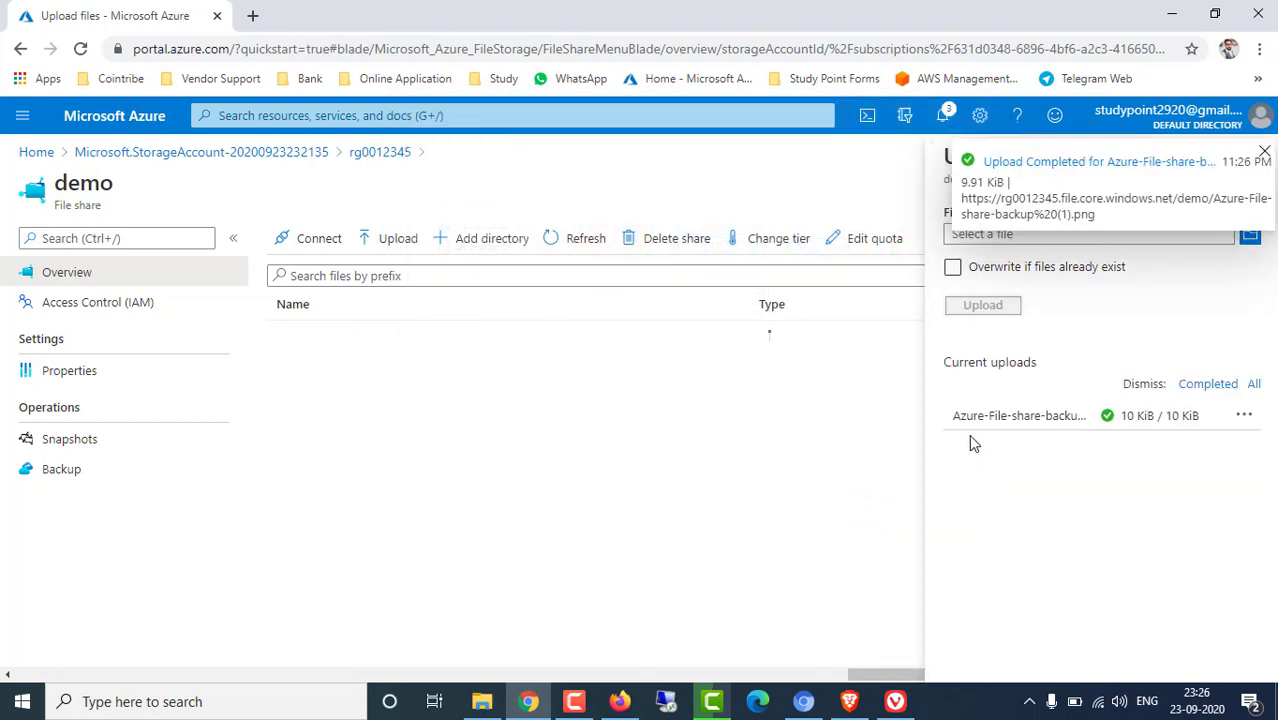
# Close the upload panel and return to the rg0012345 storage account
pyautogui.click(1265, 153)
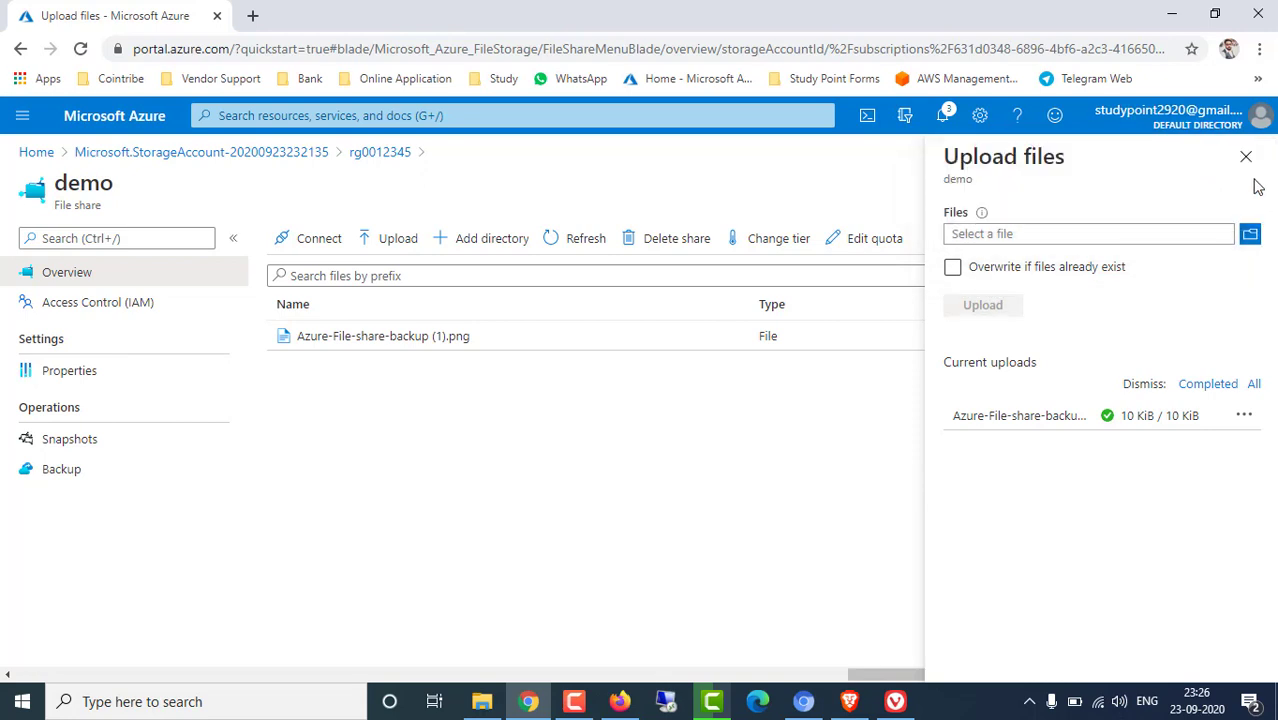
pyautogui.click(1244, 157)
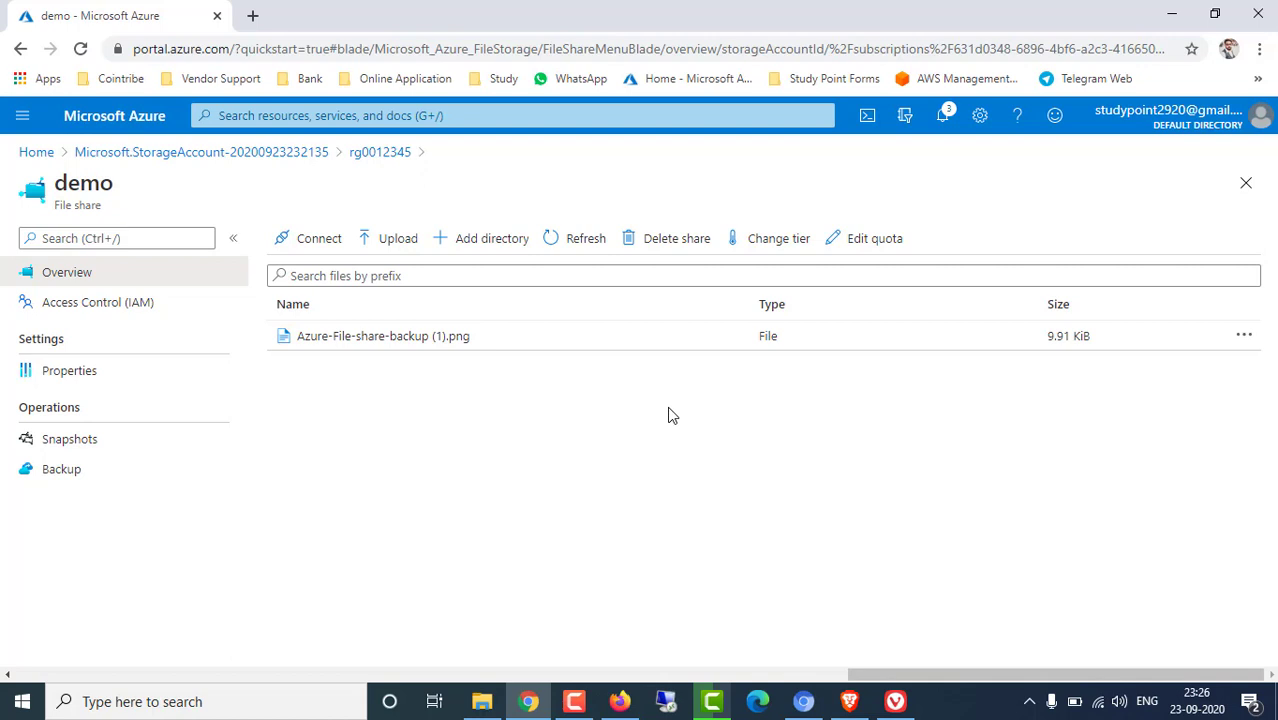
pyautogui.click(266, 153)
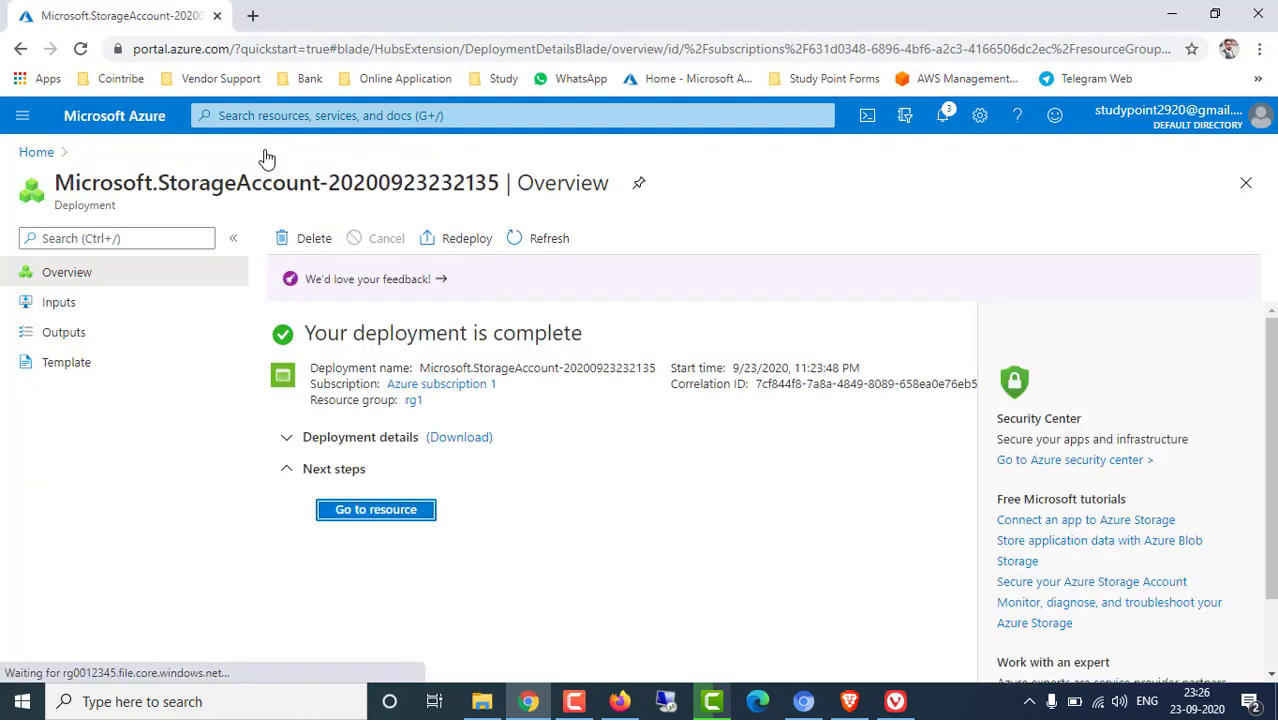
pyautogui.click(400, 511)
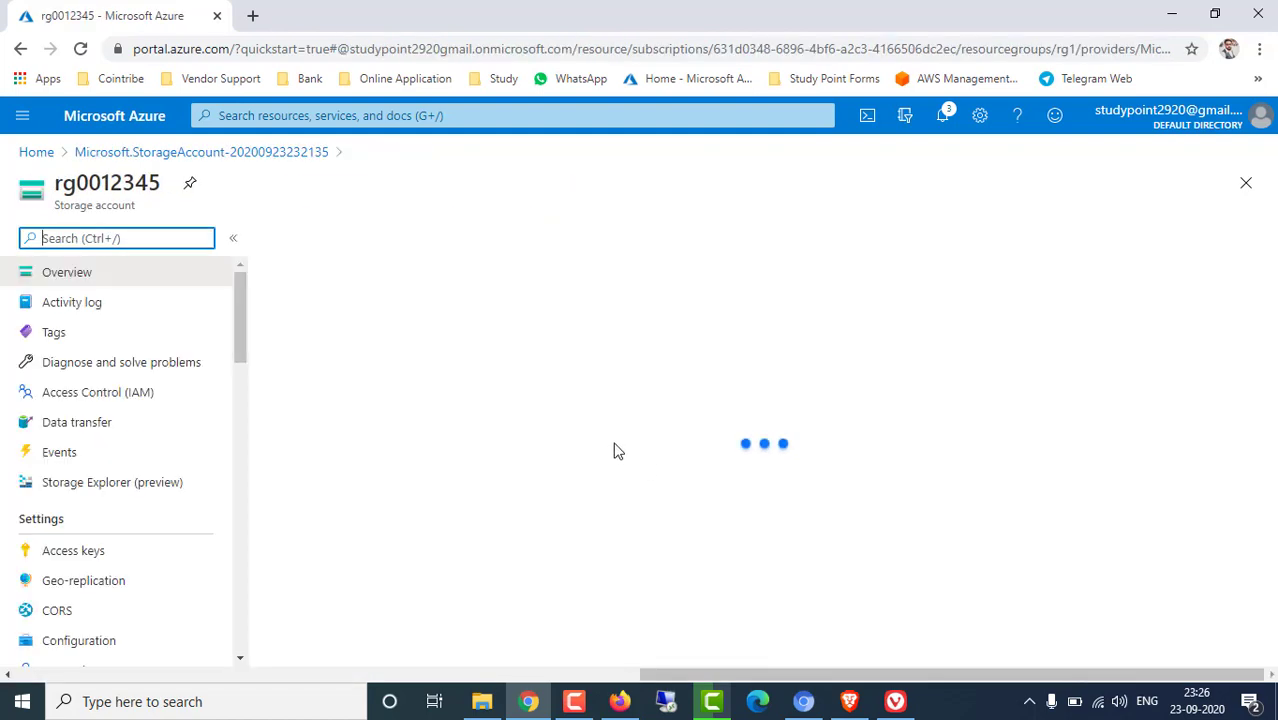
# Delete the demo share, pasting 'demo' into the name confirmation box
pyautogui.click(672, 573)
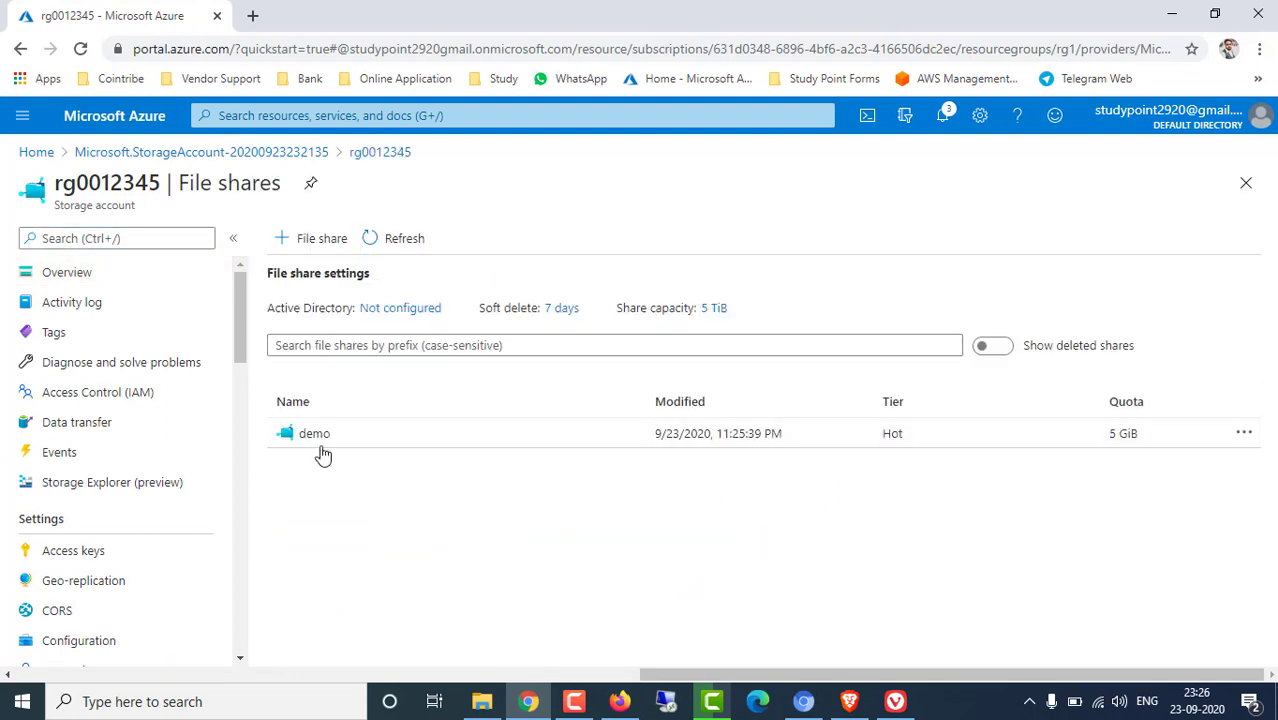
pyautogui.click(314, 434)
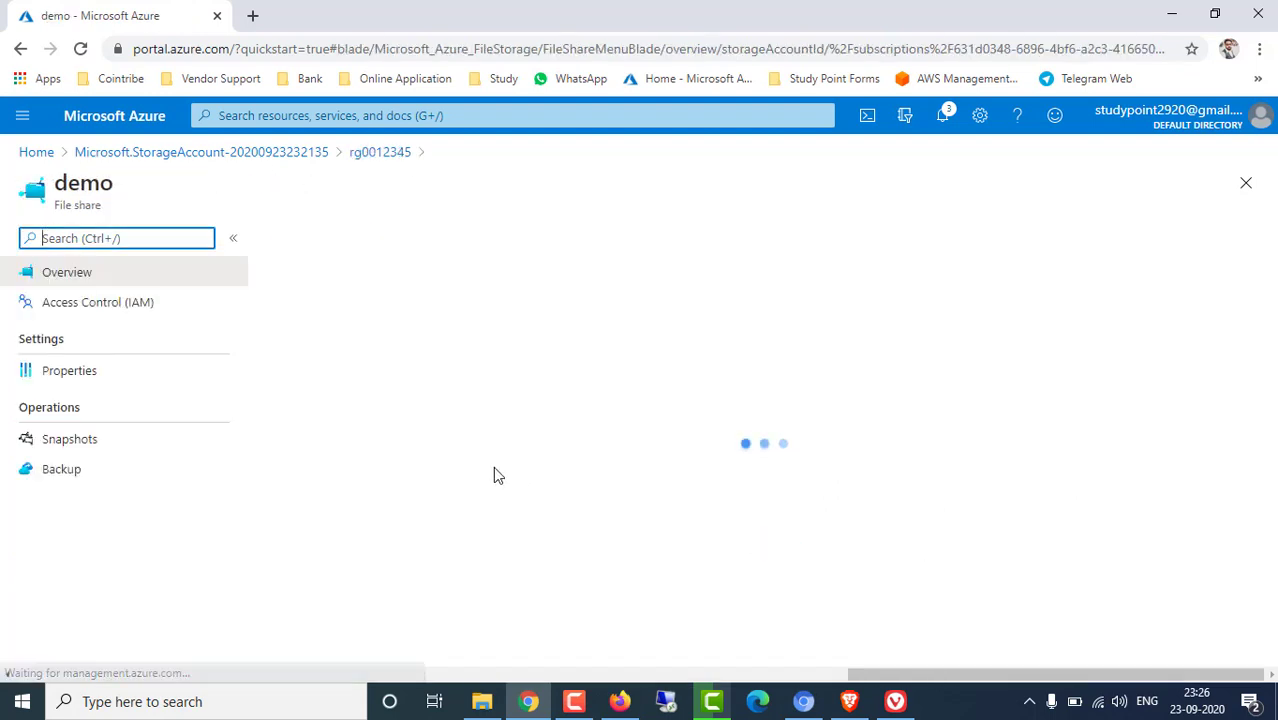
pyautogui.click(665, 237)
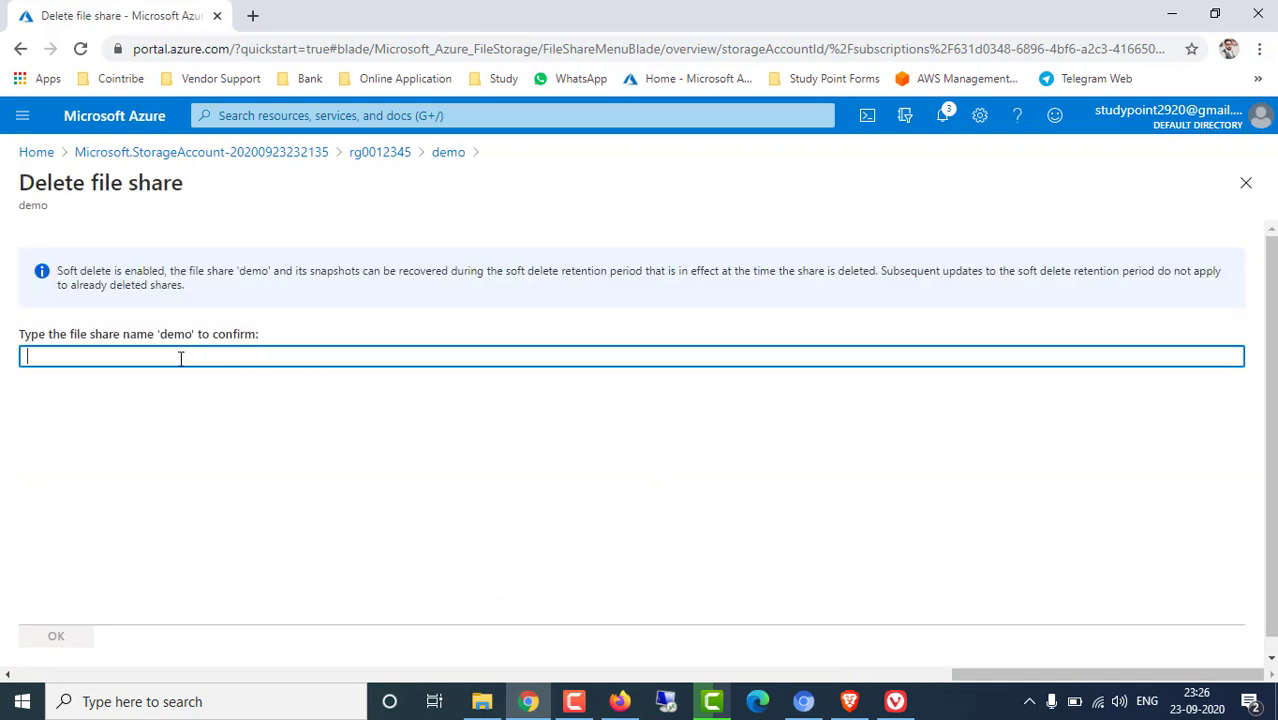
pyautogui.doubleClick(176, 335)
pyautogui.hotkey('ctrl', 'c')
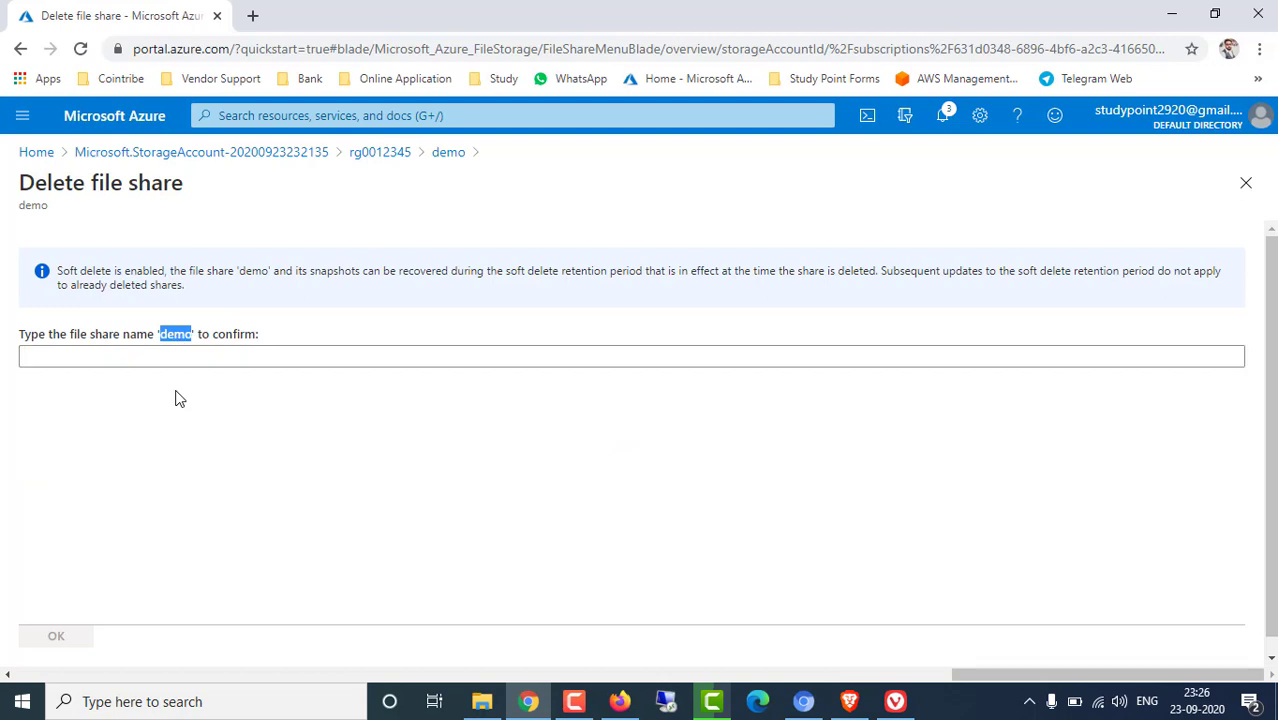
pyautogui.click(181, 354)
pyautogui.hotkey('ctrl', 'v')
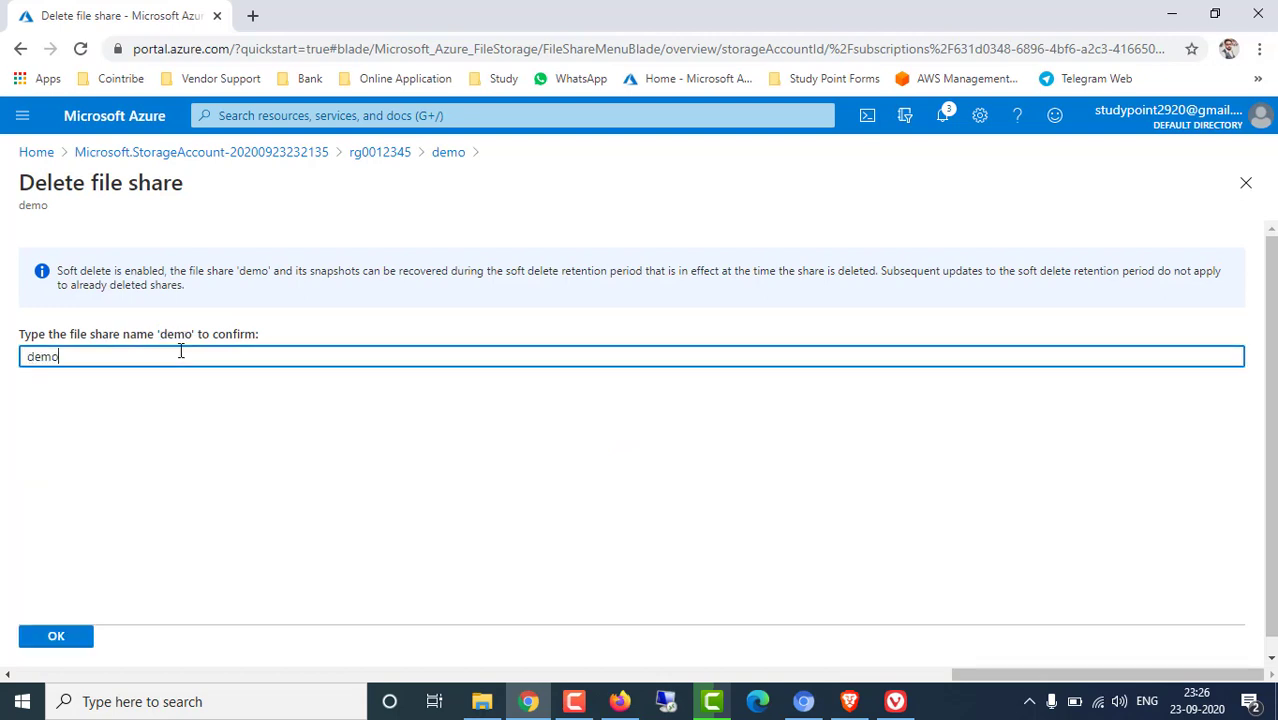
pyautogui.click(56, 635)
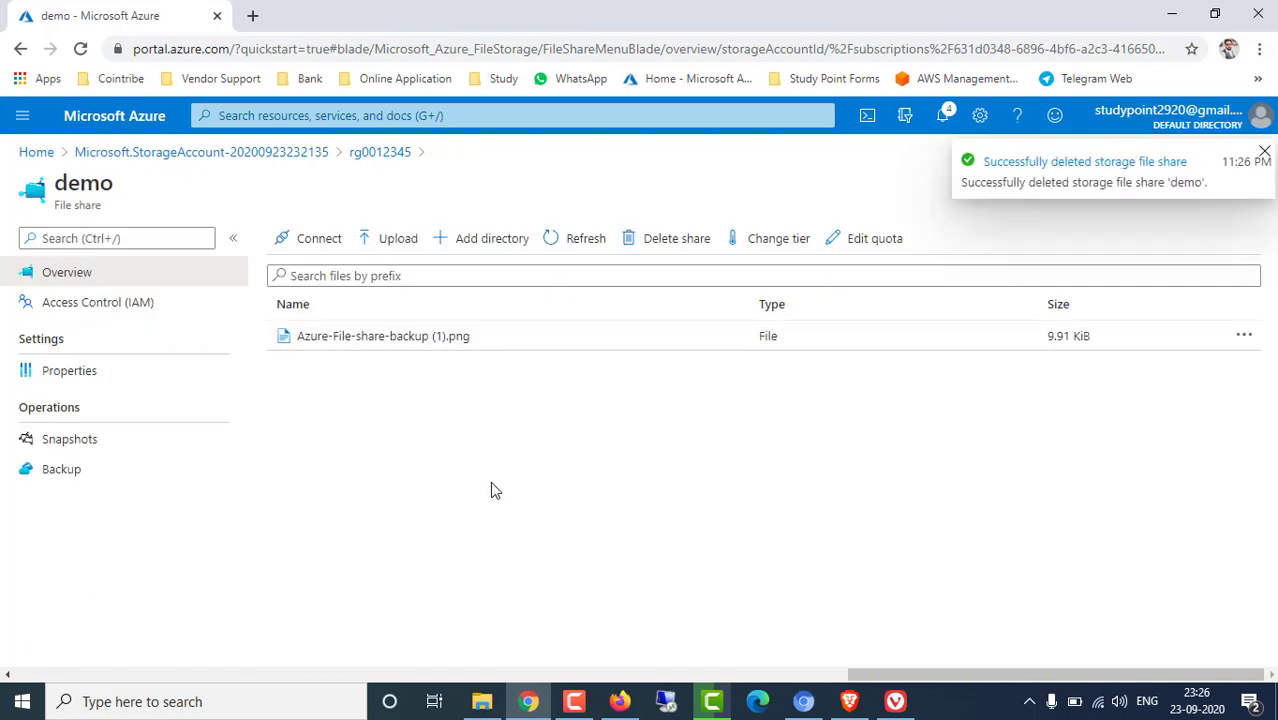
# Refresh the demo share's file list several times
pyautogui.click(578, 242)
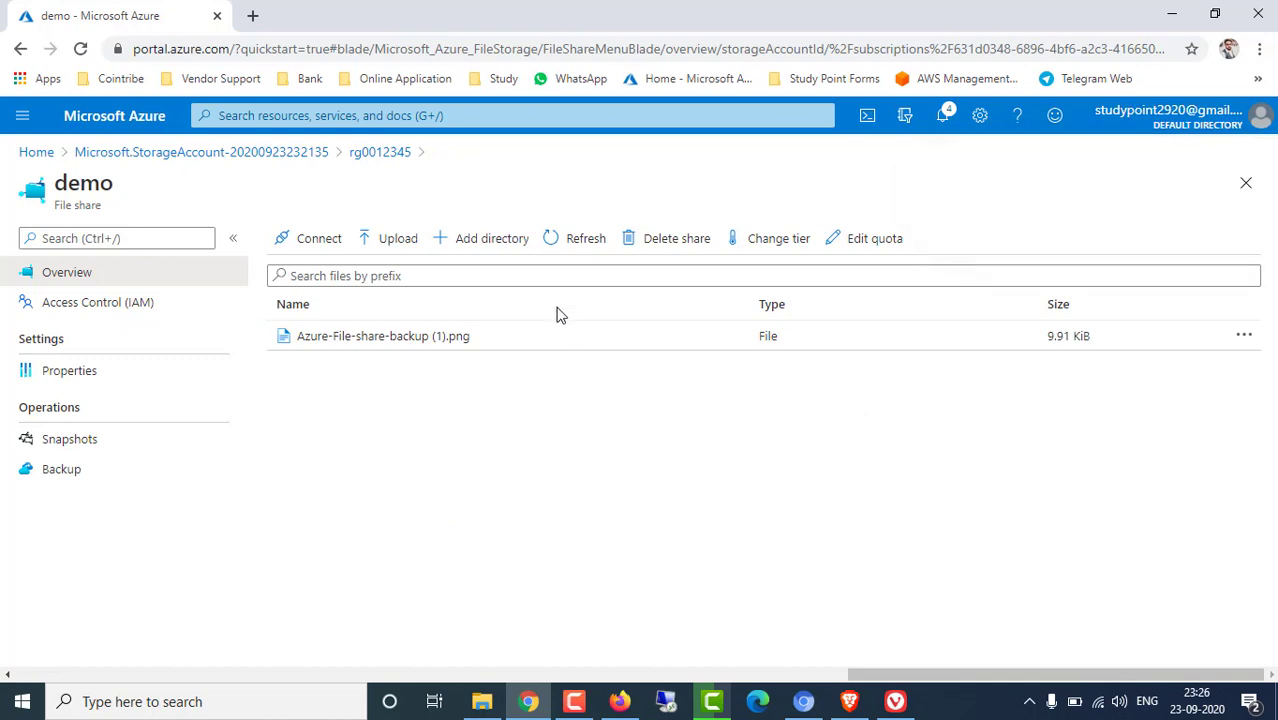
pyautogui.click(586, 246)
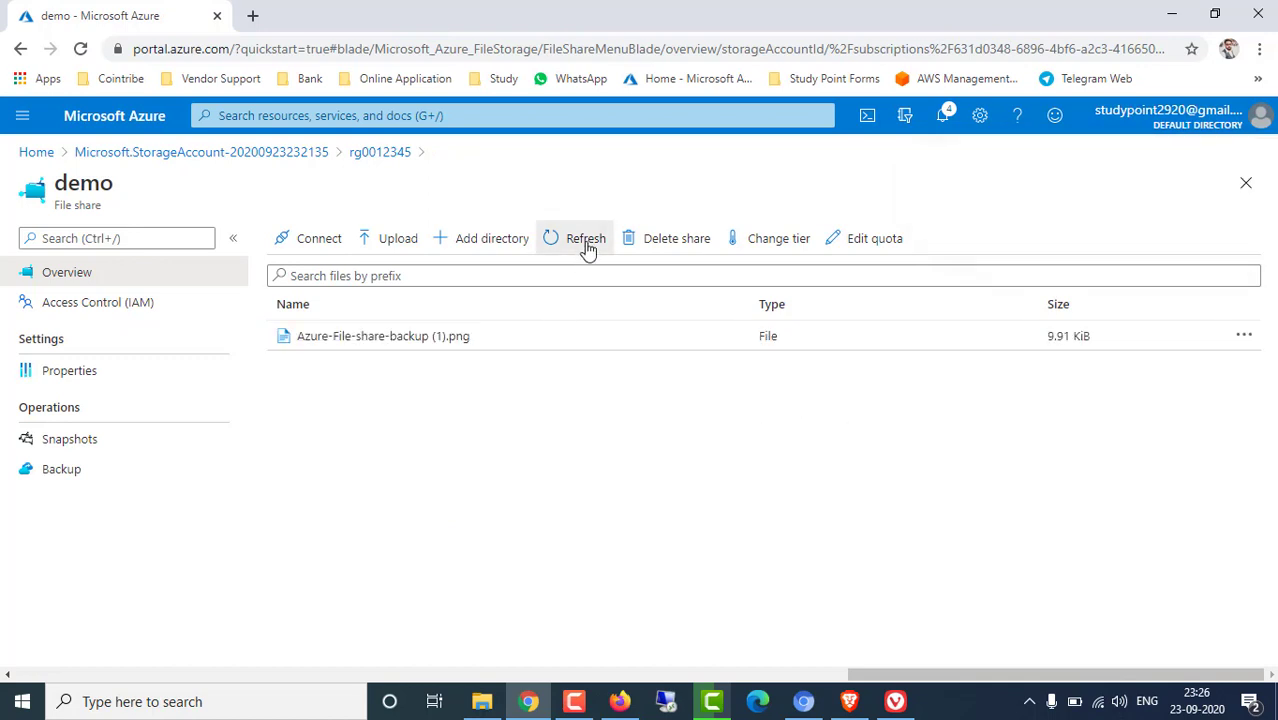
pyautogui.click(586, 246)
pyautogui.click(586, 246)
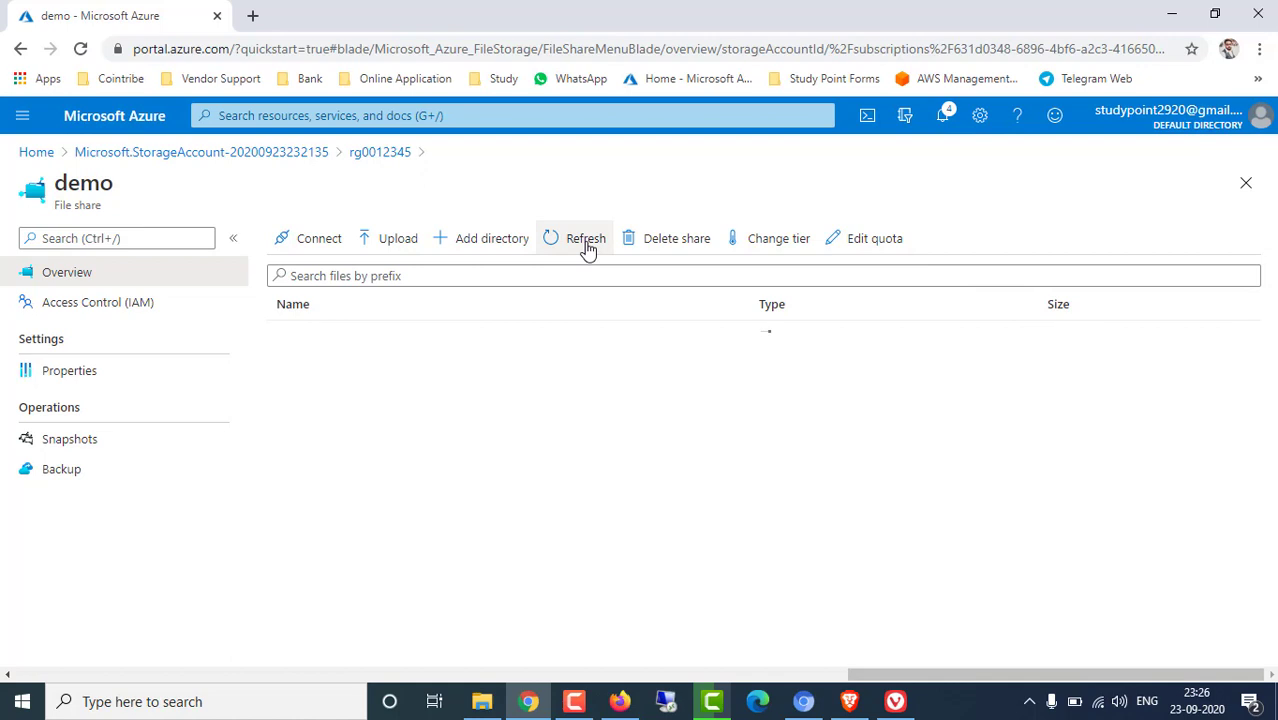
pyautogui.click(586, 246)
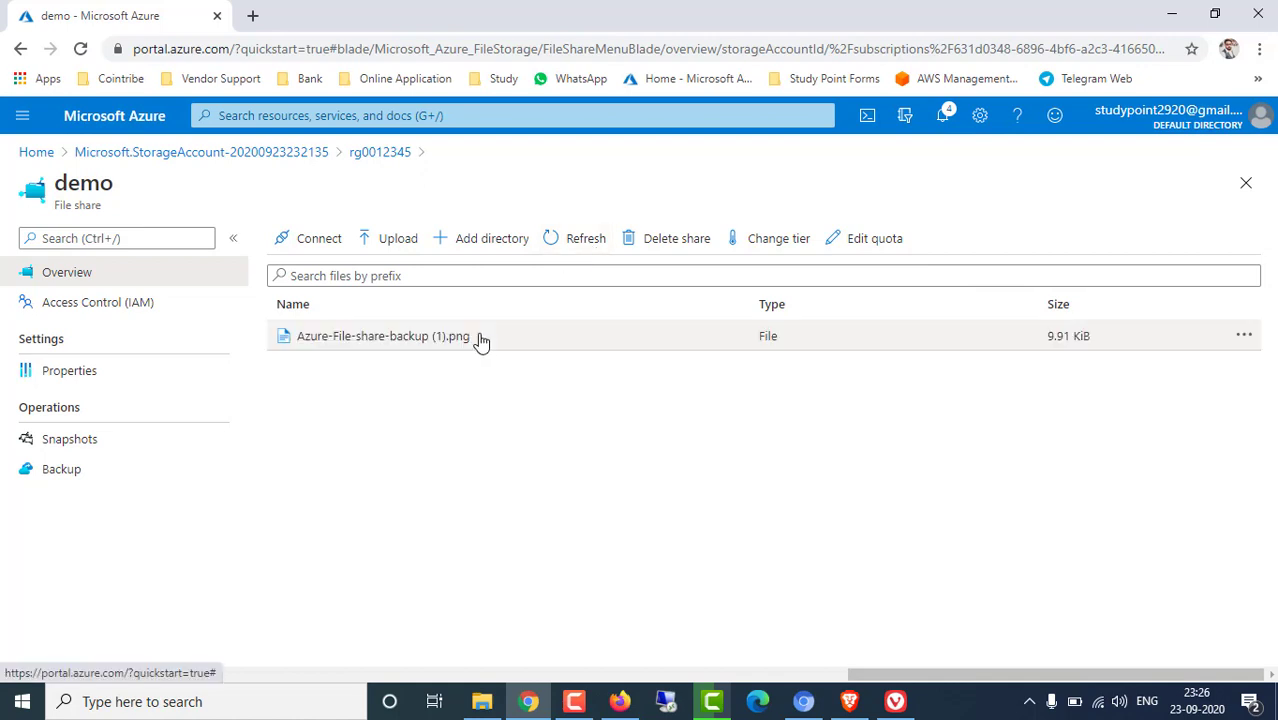
# Return to storage account rg0012345 and open its File shares list
pyautogui.click(308, 155)
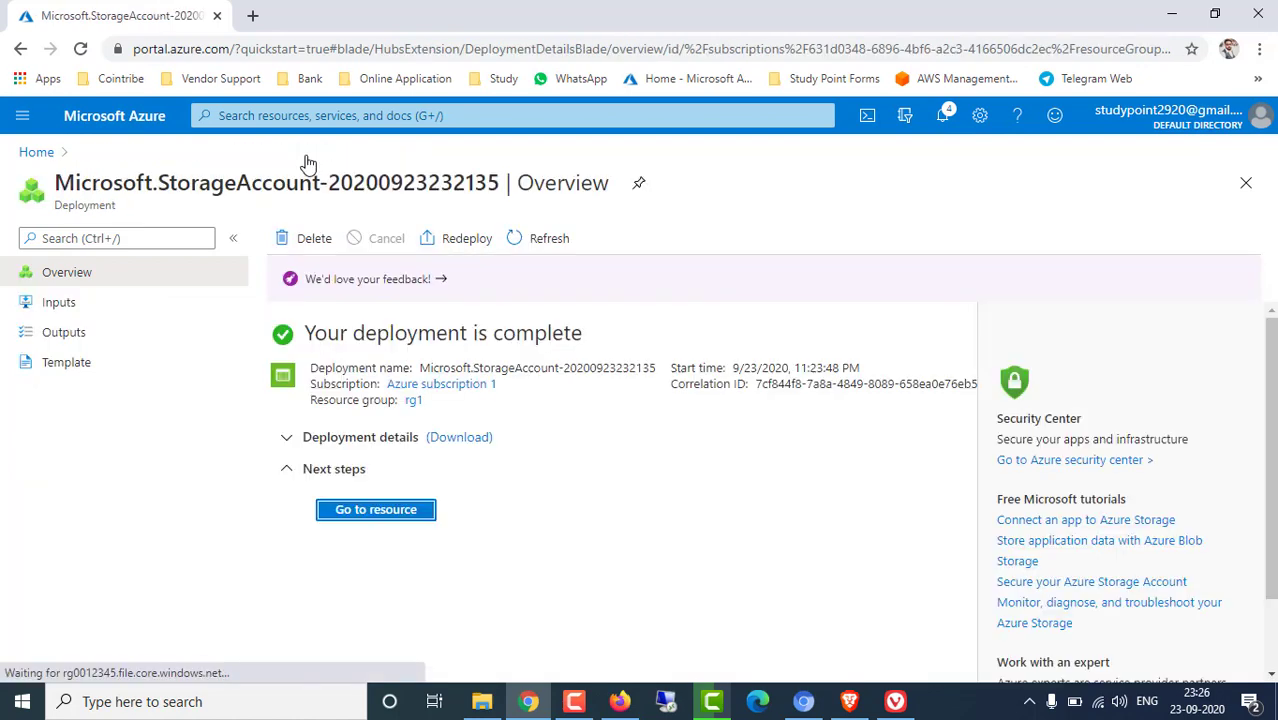
pyautogui.click(410, 508)
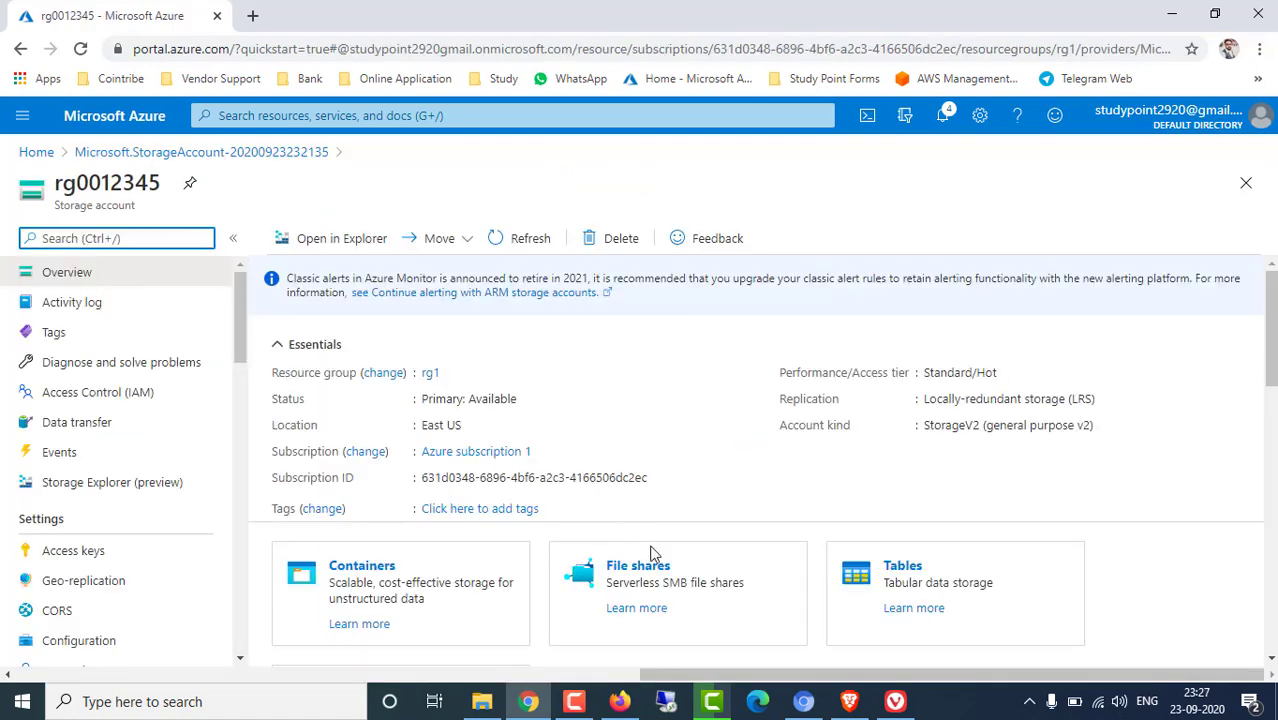
pyautogui.click(655, 570)
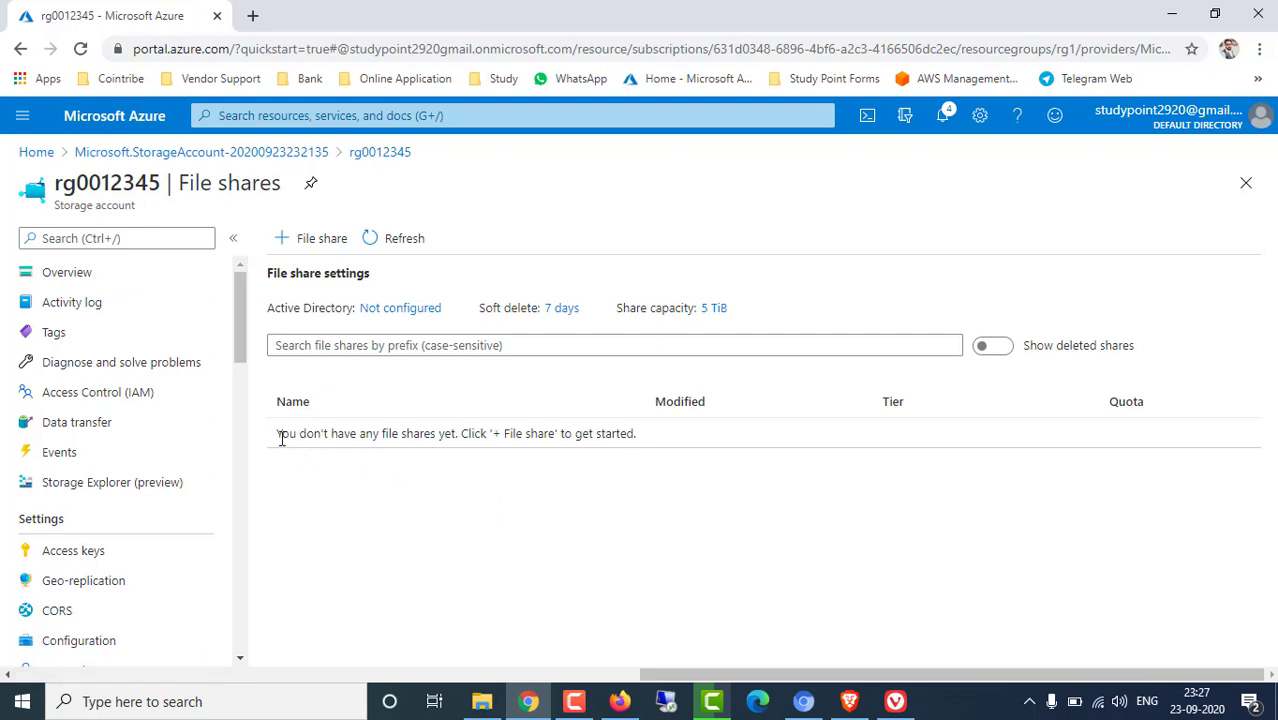
# Turn on 'Show deleted shares' so demo is listed as Deleted (Hot, 5 GiB)
pyautogui.moveTo(280, 434); pyautogui.dragTo(602, 494)
pyautogui.moveTo(497, 307); pyautogui.dragTo(695, 307)
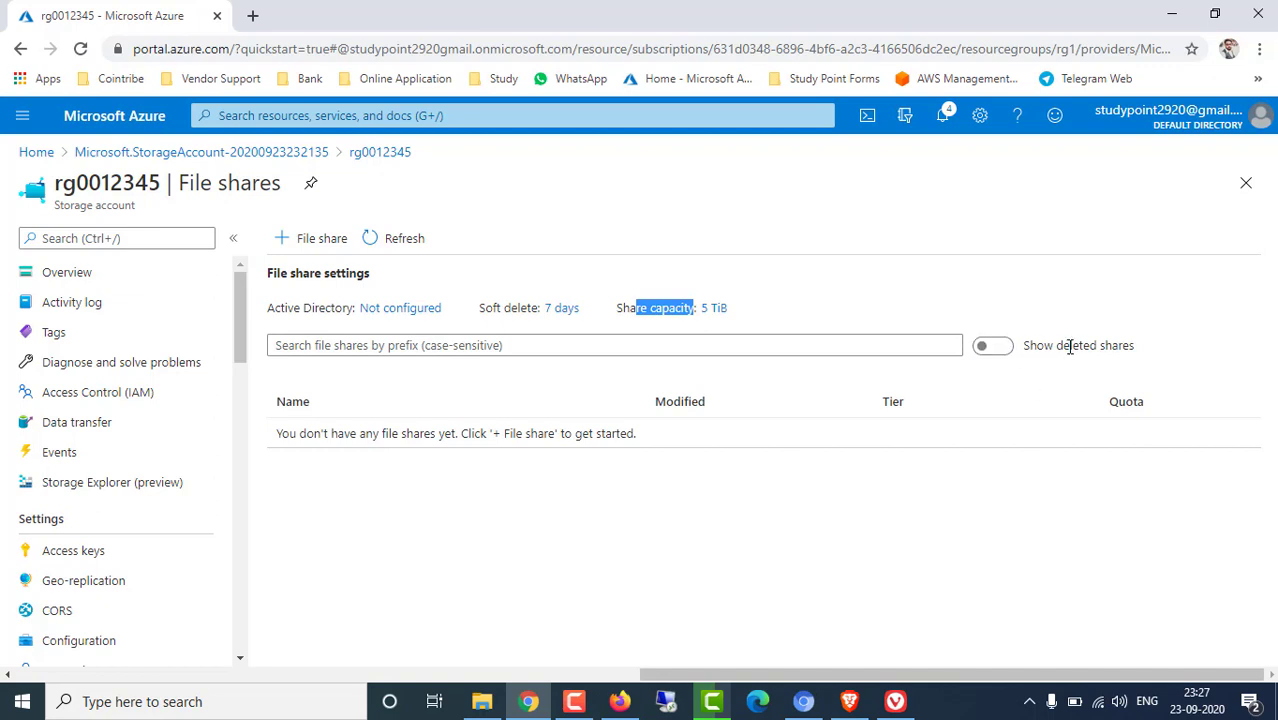
pyautogui.click(1001, 354)
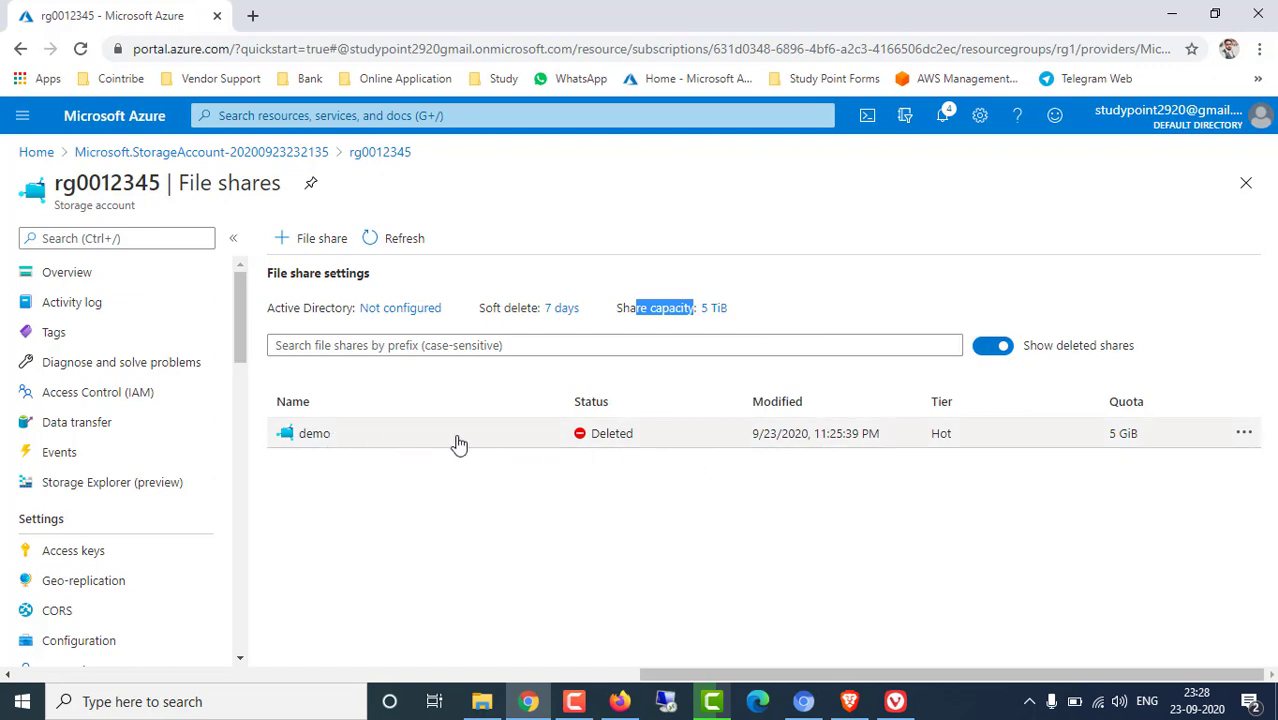
# Undelete the demo share, refresh the list, and check demo before returning to rg0012345
pyautogui.click(1246, 436)
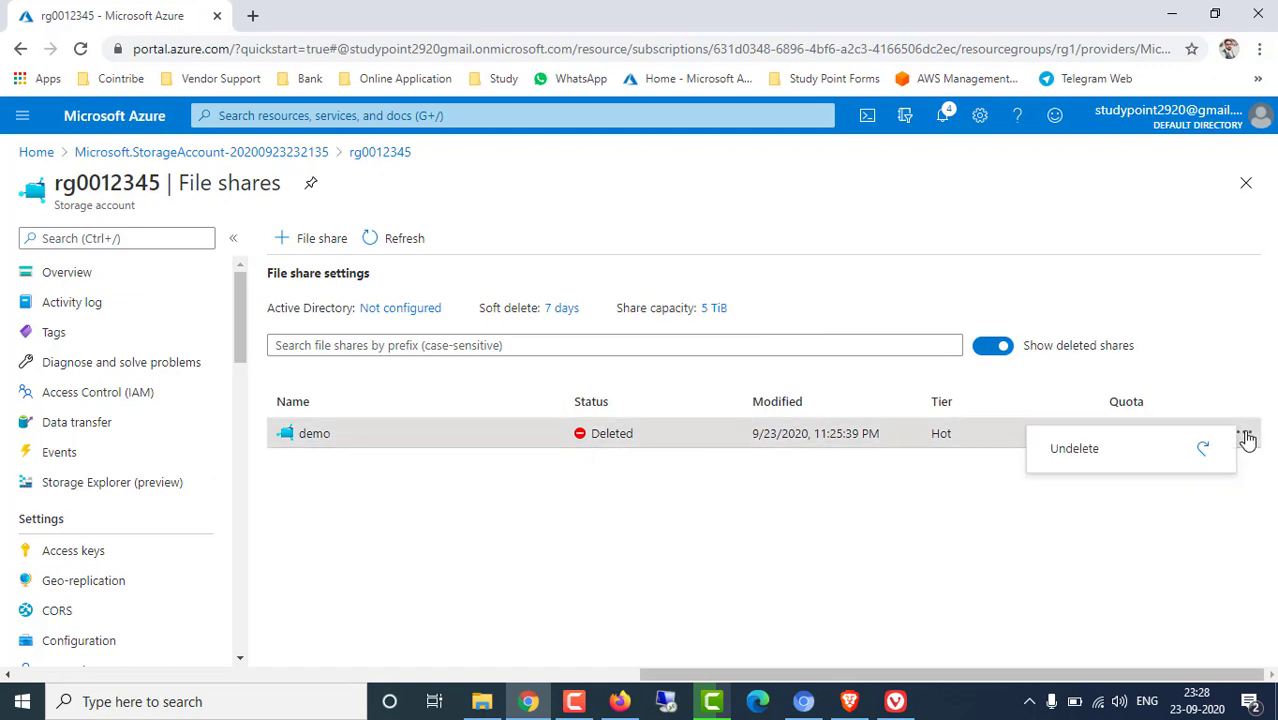
pyautogui.click(1078, 458)
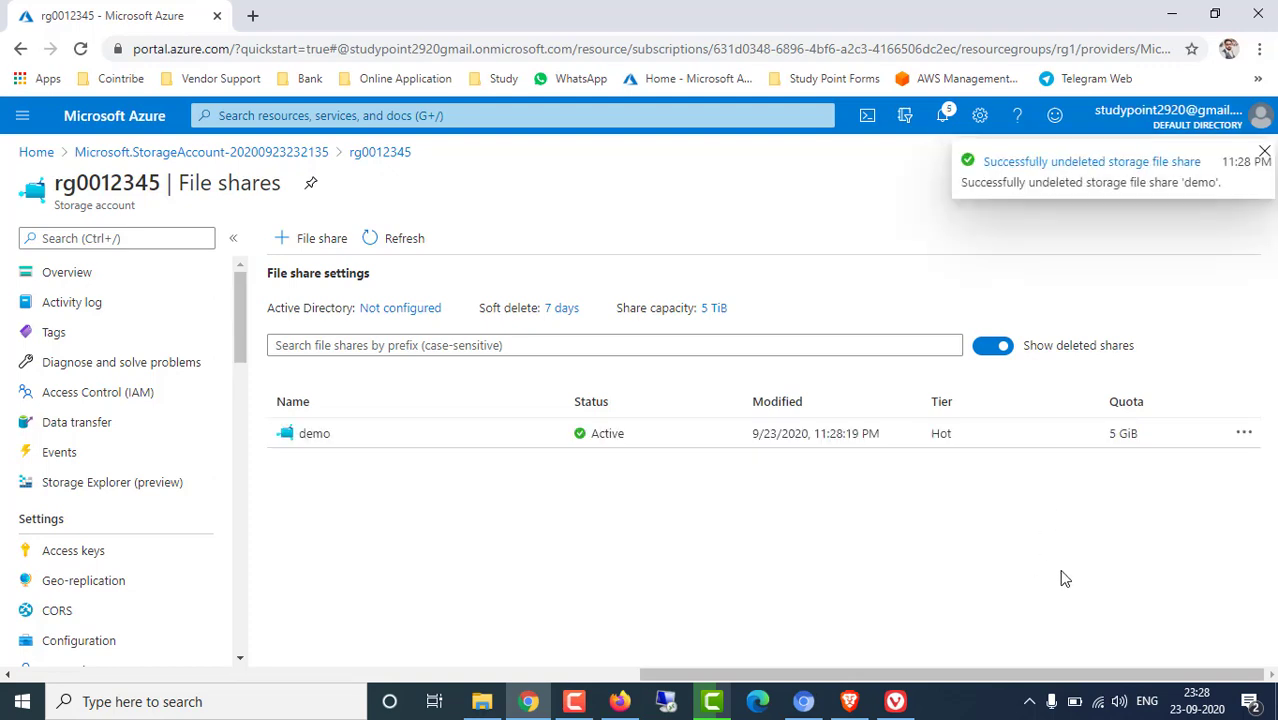
pyautogui.click(398, 240)
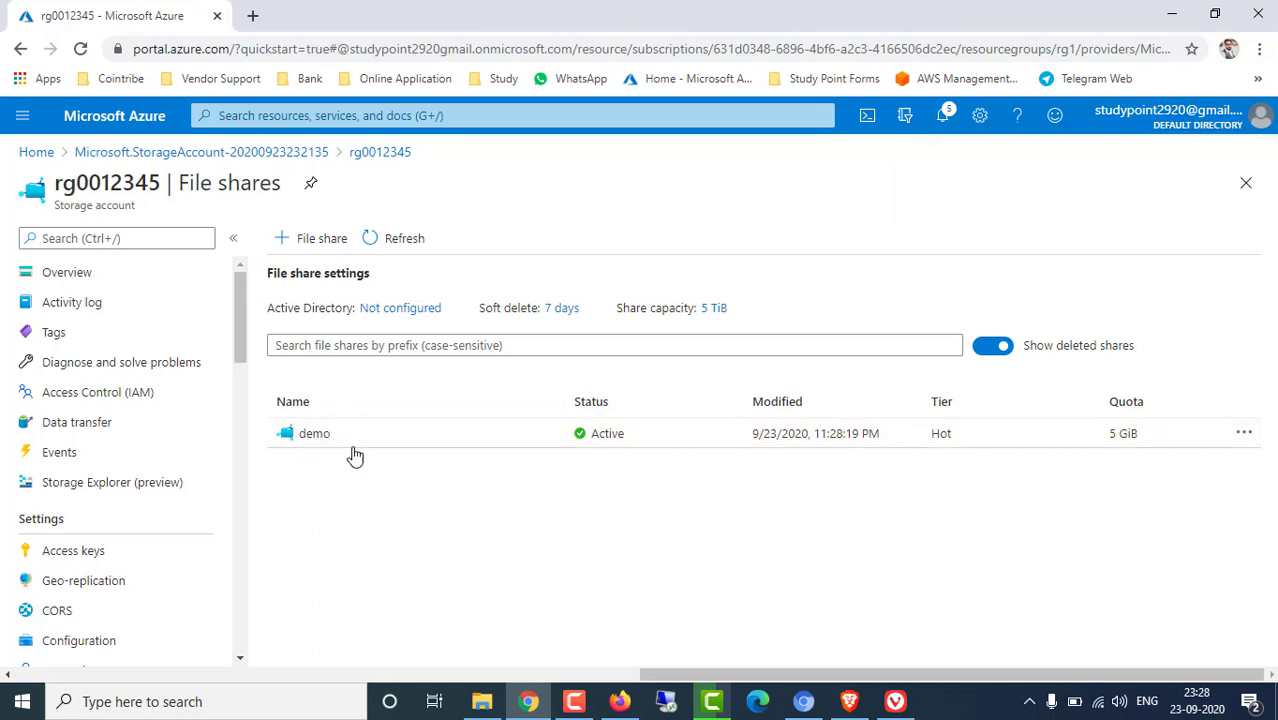
pyautogui.click(314, 434)
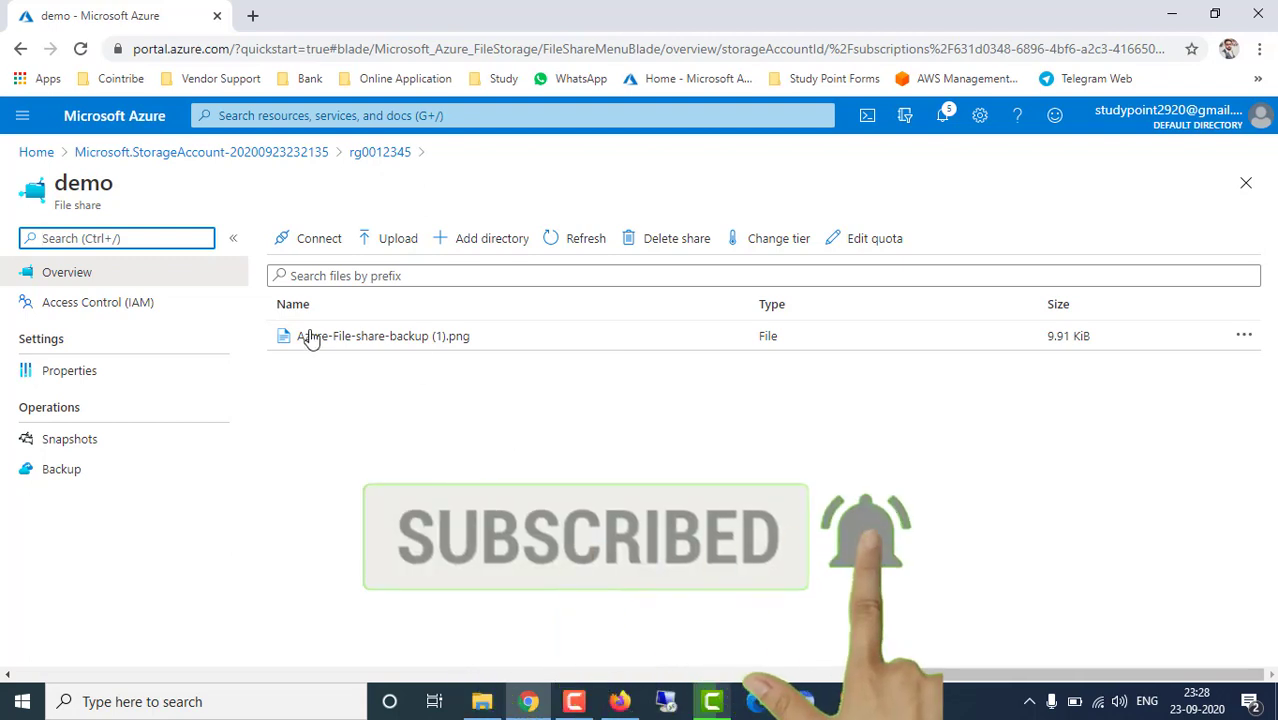
pyautogui.click(378, 152)
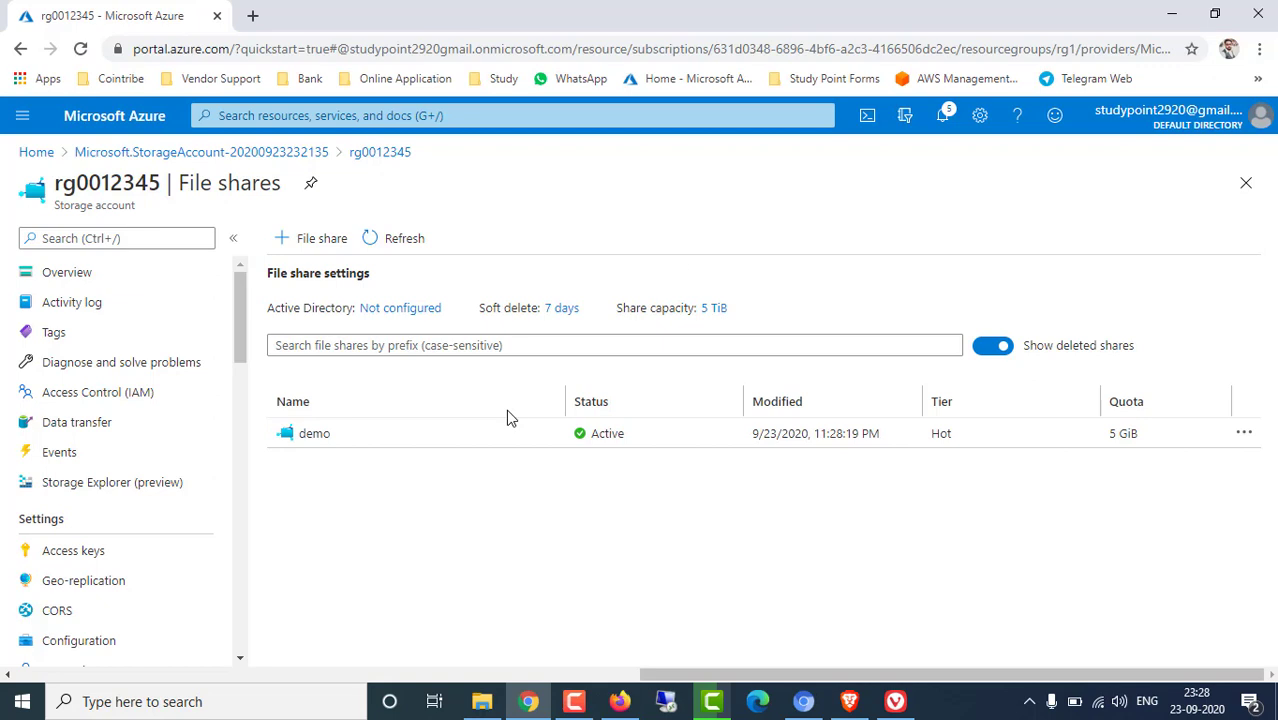
# Set file share soft delete to Disabled, save it, and return to File shares
pyautogui.click(560, 309)
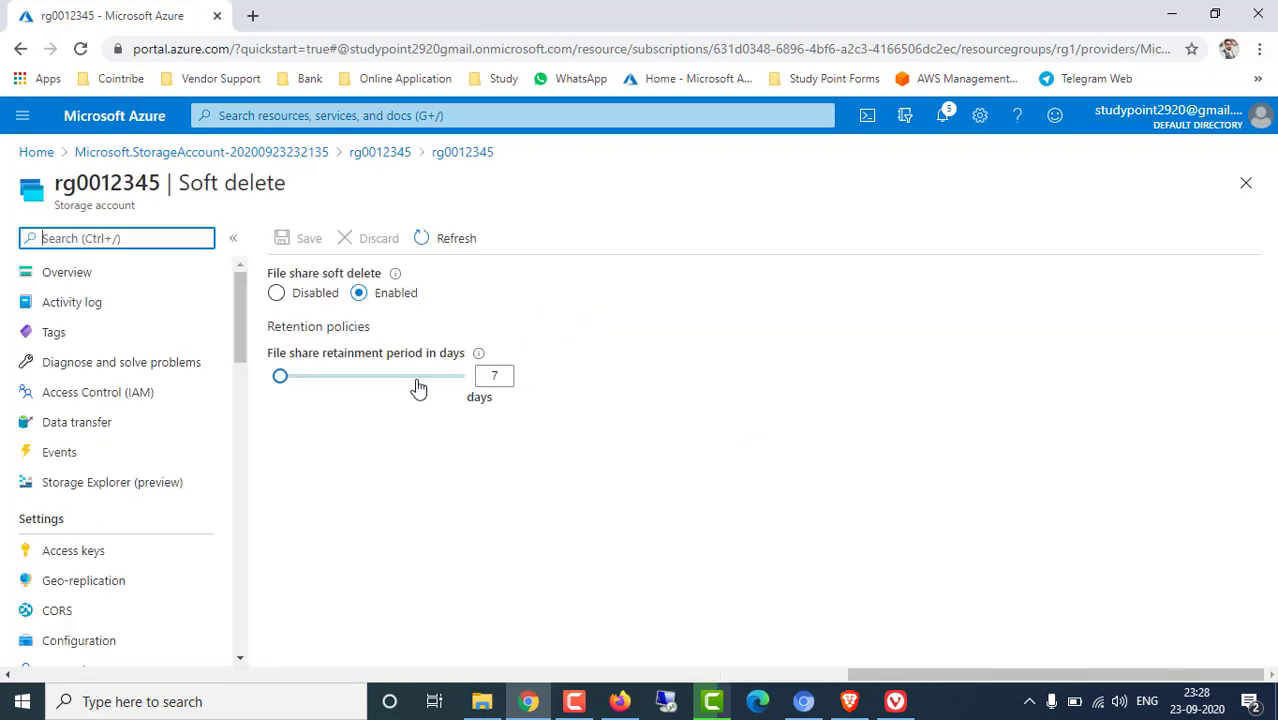
pyautogui.moveTo(280, 376); pyautogui.dragTo(535, 396)
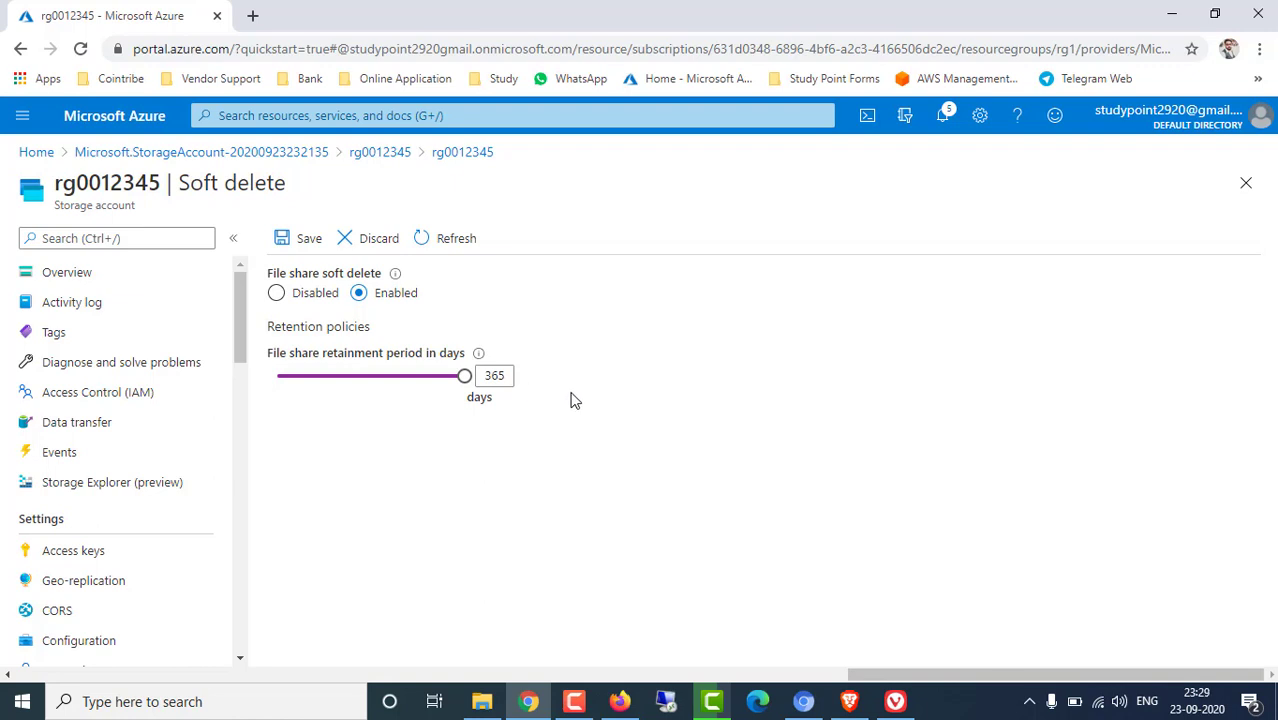
pyautogui.click(276, 296)
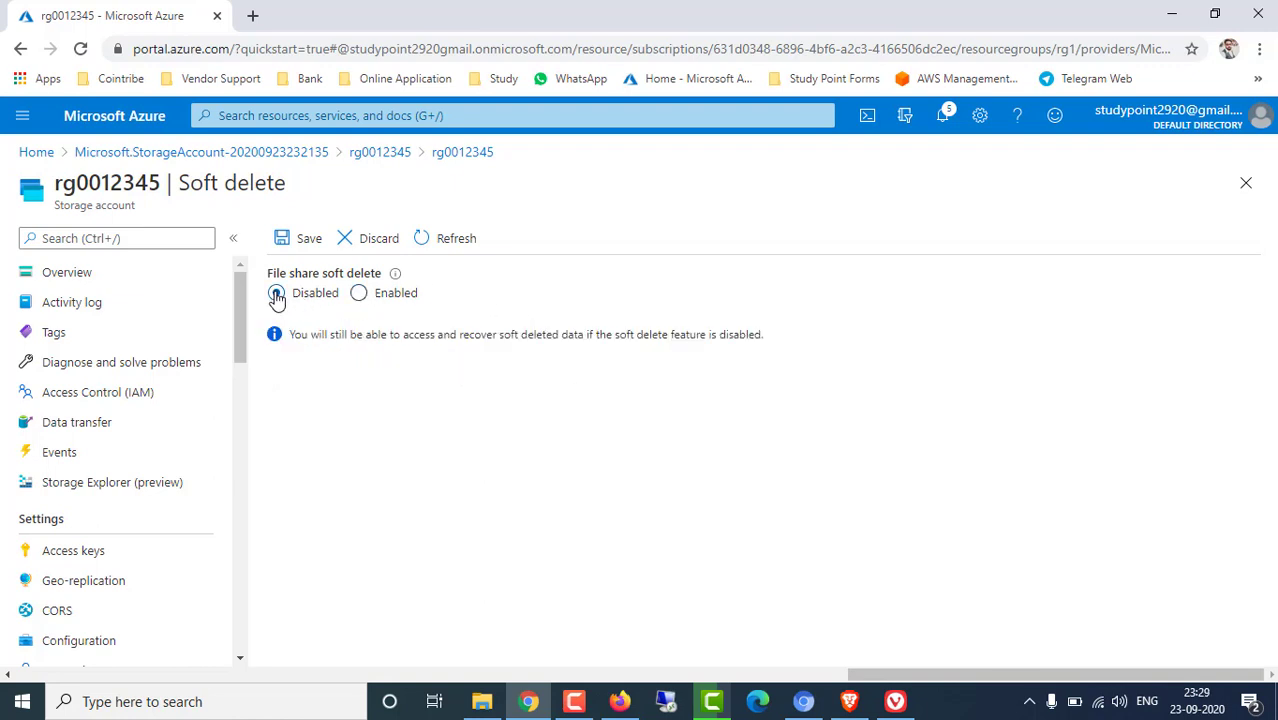
pyautogui.click(308, 240)
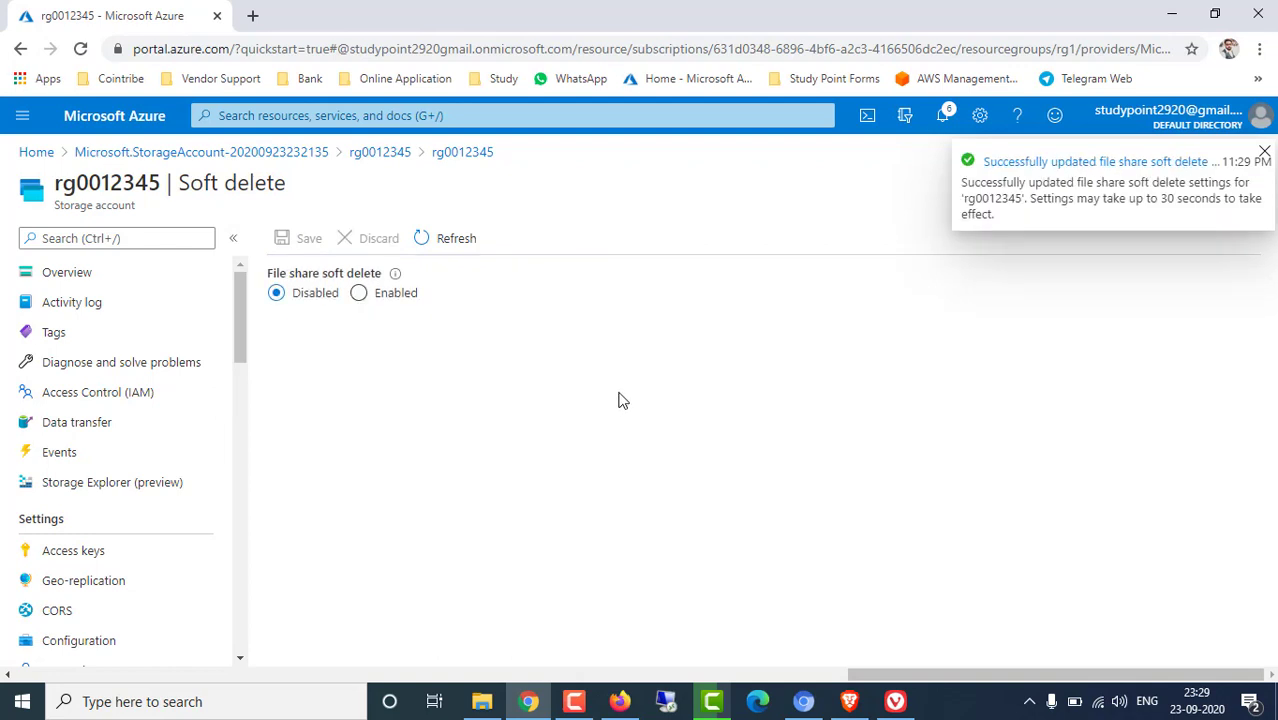
pyautogui.click(370, 156)
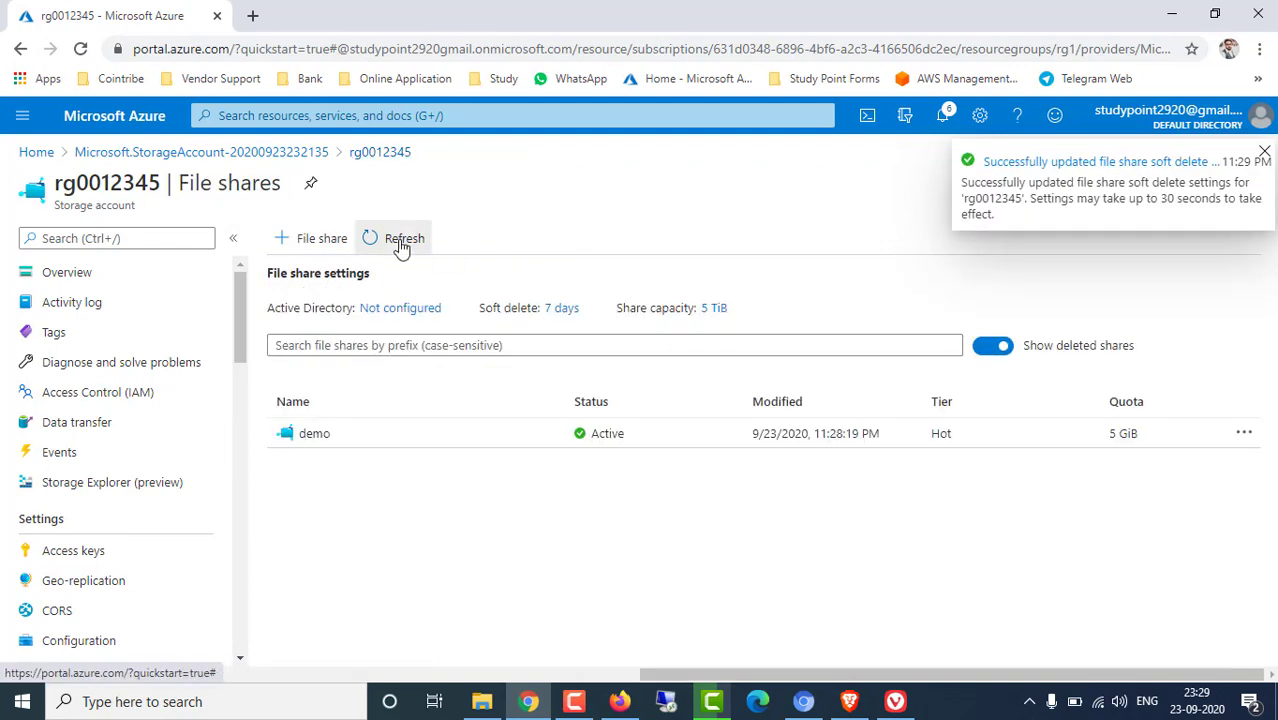
# Reopen the soft delete settings twice to verify the change, returning to File shares each time
pyautogui.click(561, 309)
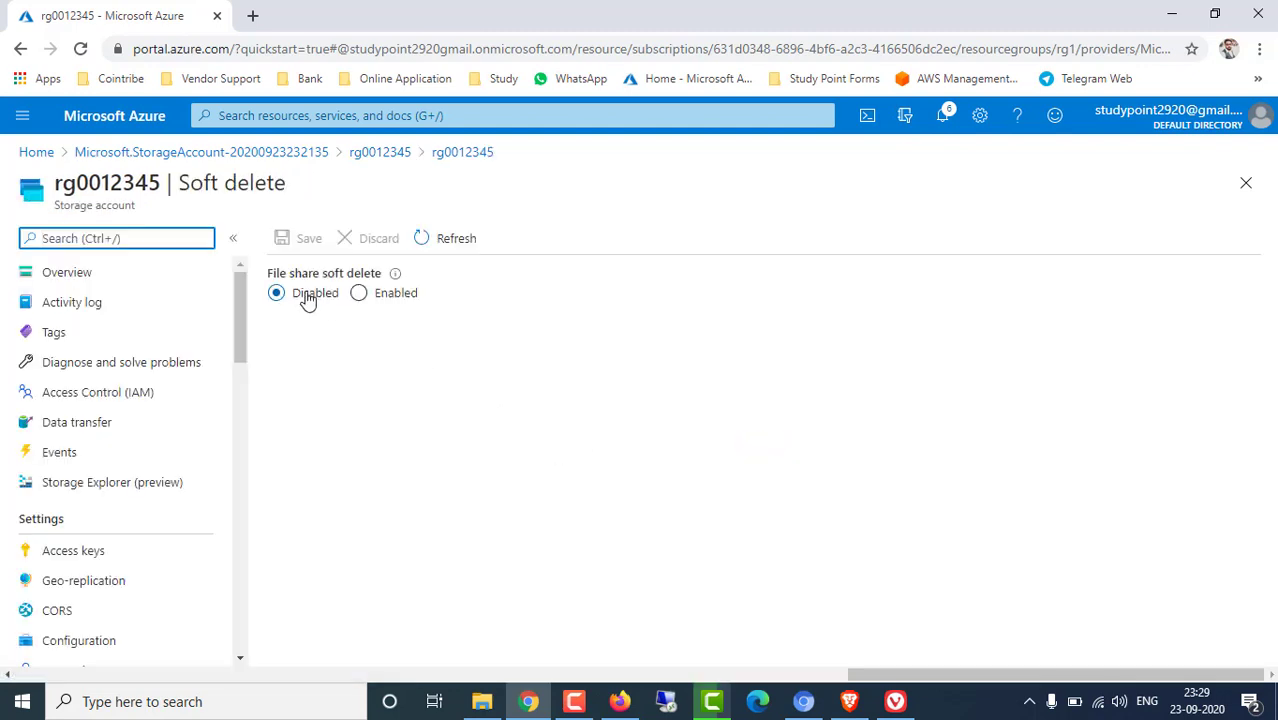
pyautogui.click(376, 156)
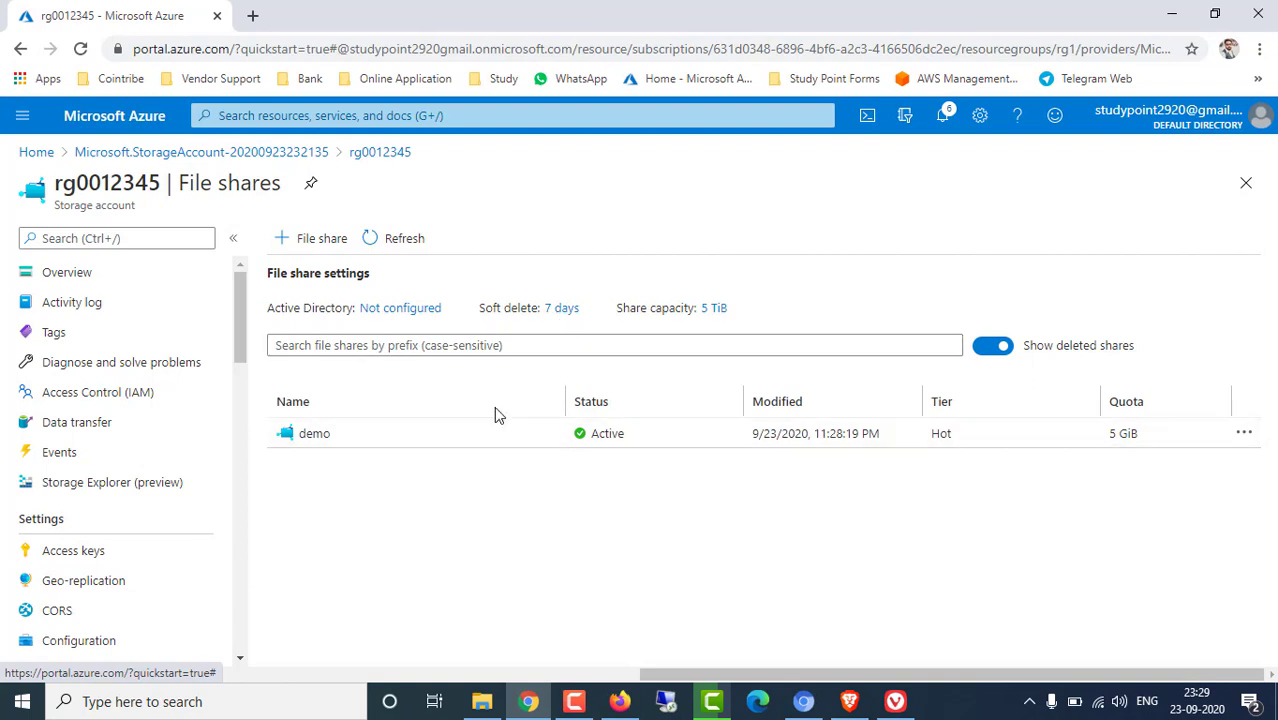
pyautogui.click(556, 308)
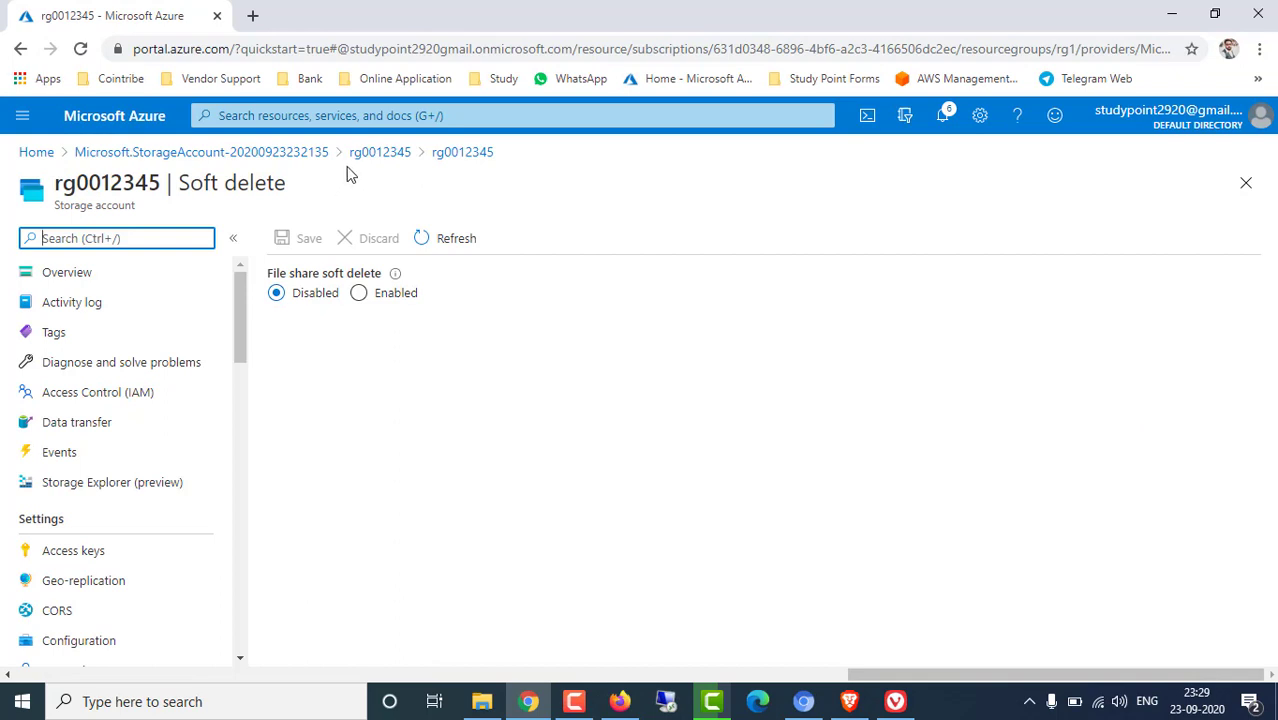
pyautogui.click(380, 155)
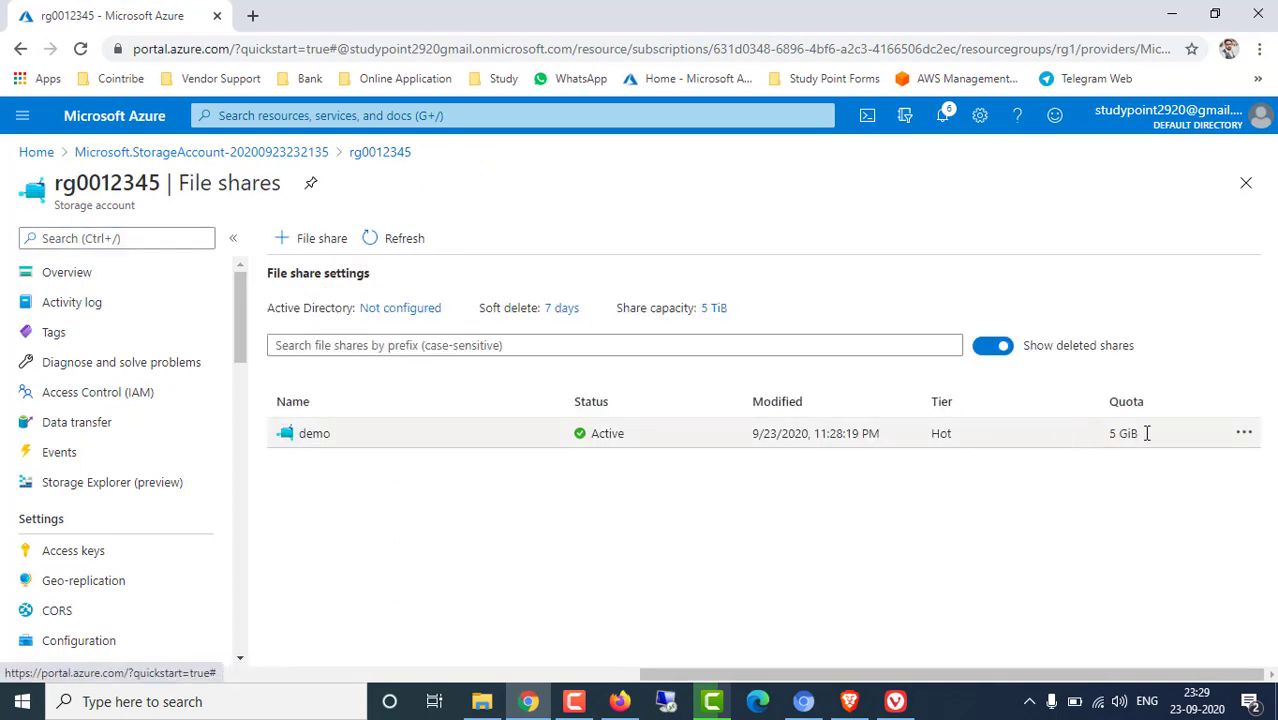
# Delete the demo share, entering 'demo' in the confirmation box and confirming with OK
pyautogui.click(1243, 437)
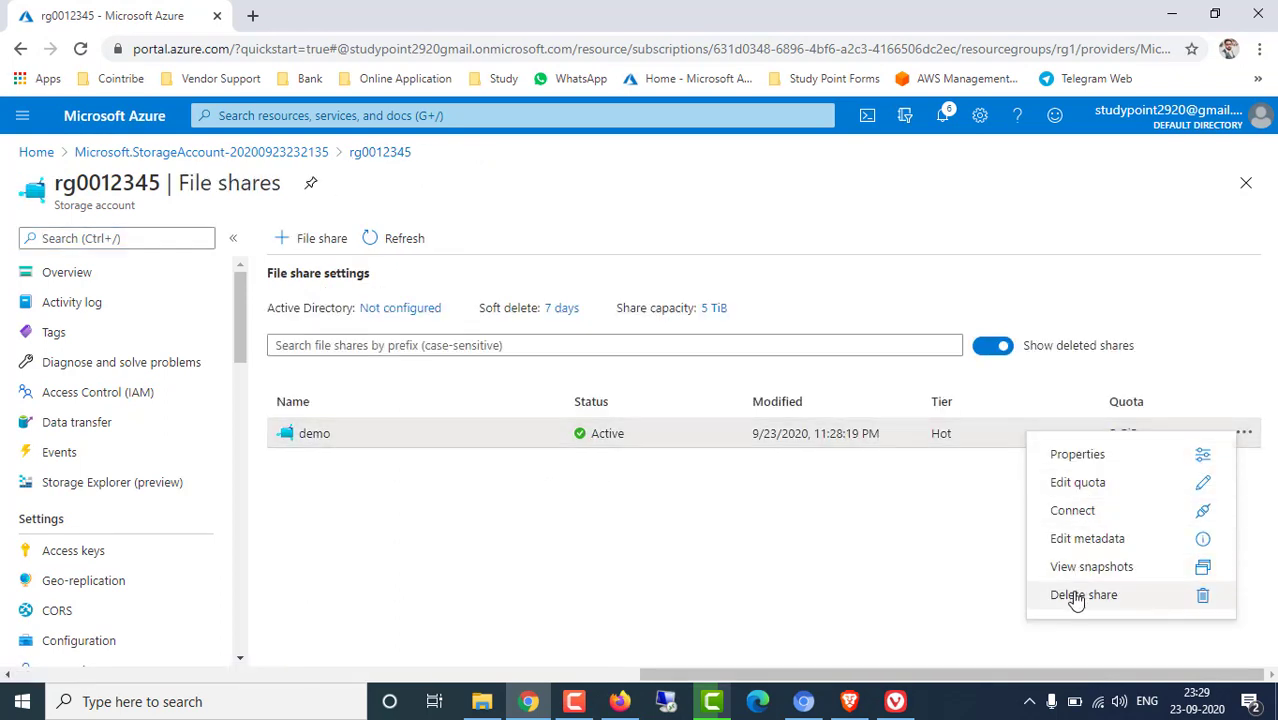
pyautogui.click(1080, 598)
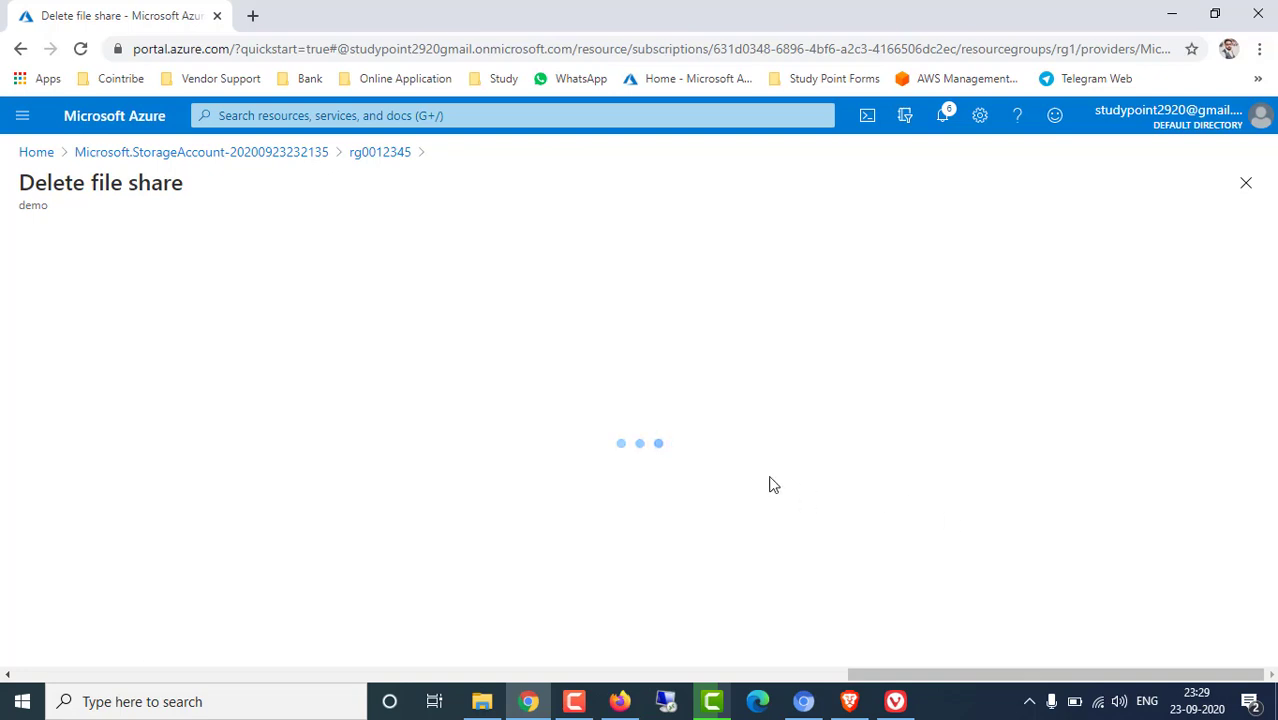
pyautogui.doubleClick(183, 322)
pyautogui.hotkey('ctrl', 'c')
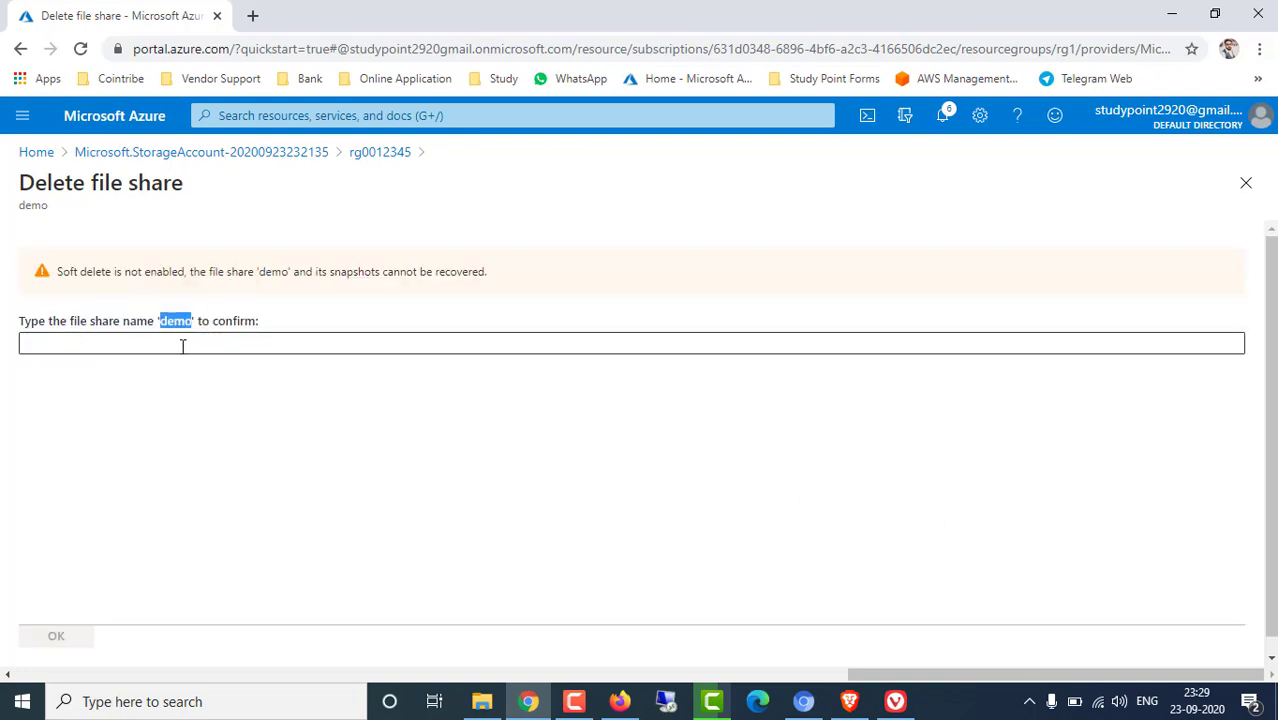
pyautogui.click(190, 344)
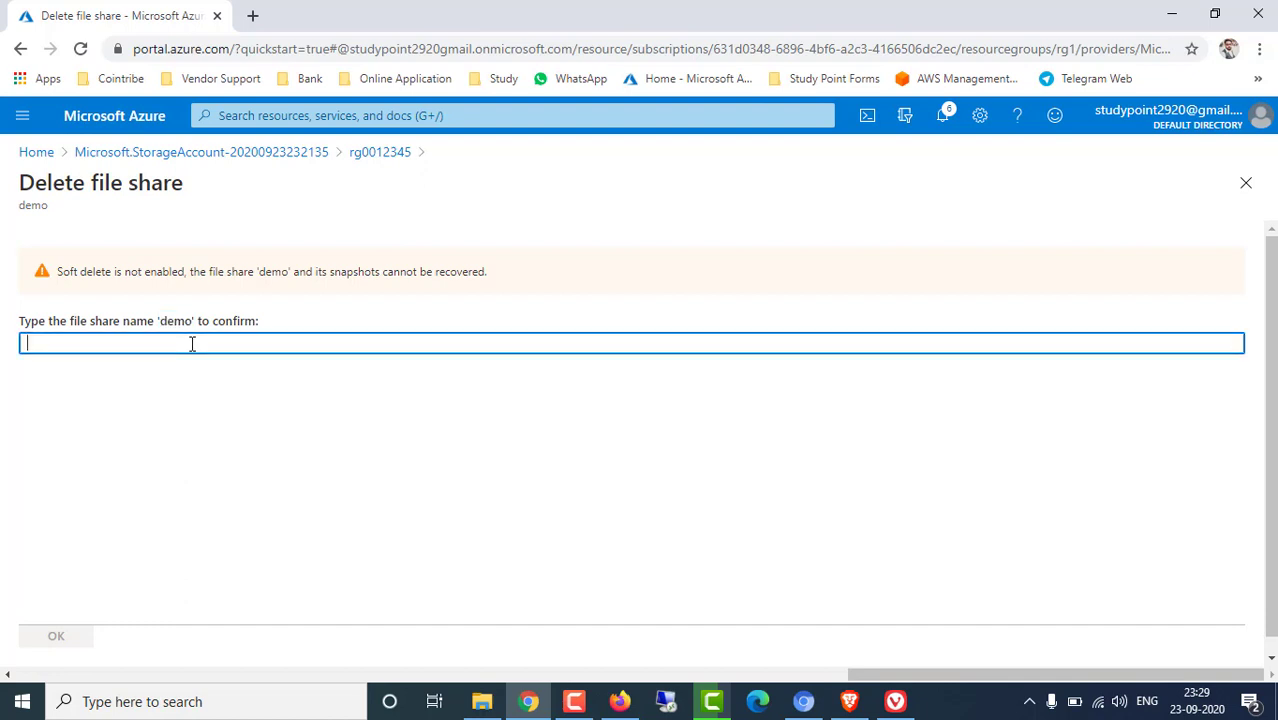
pyautogui.hotkey('ctrl', 'v')
pyautogui.click(80, 640)
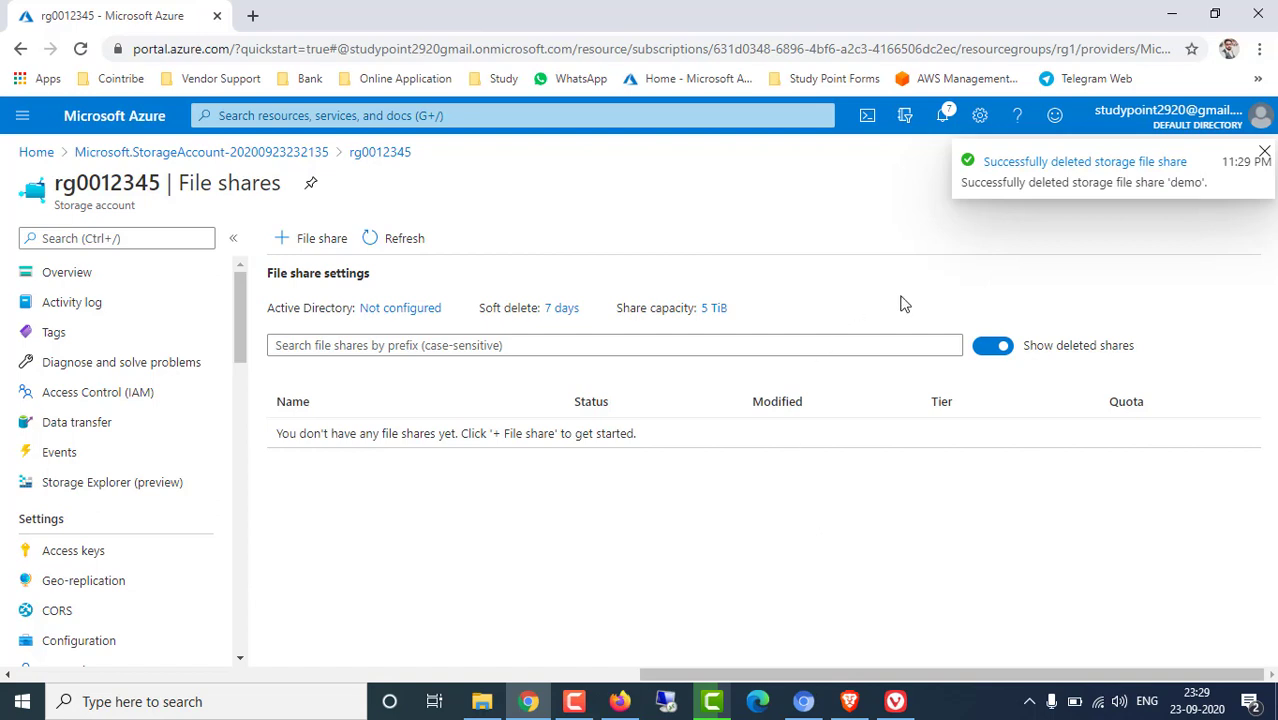
pyautogui.click(402, 240)
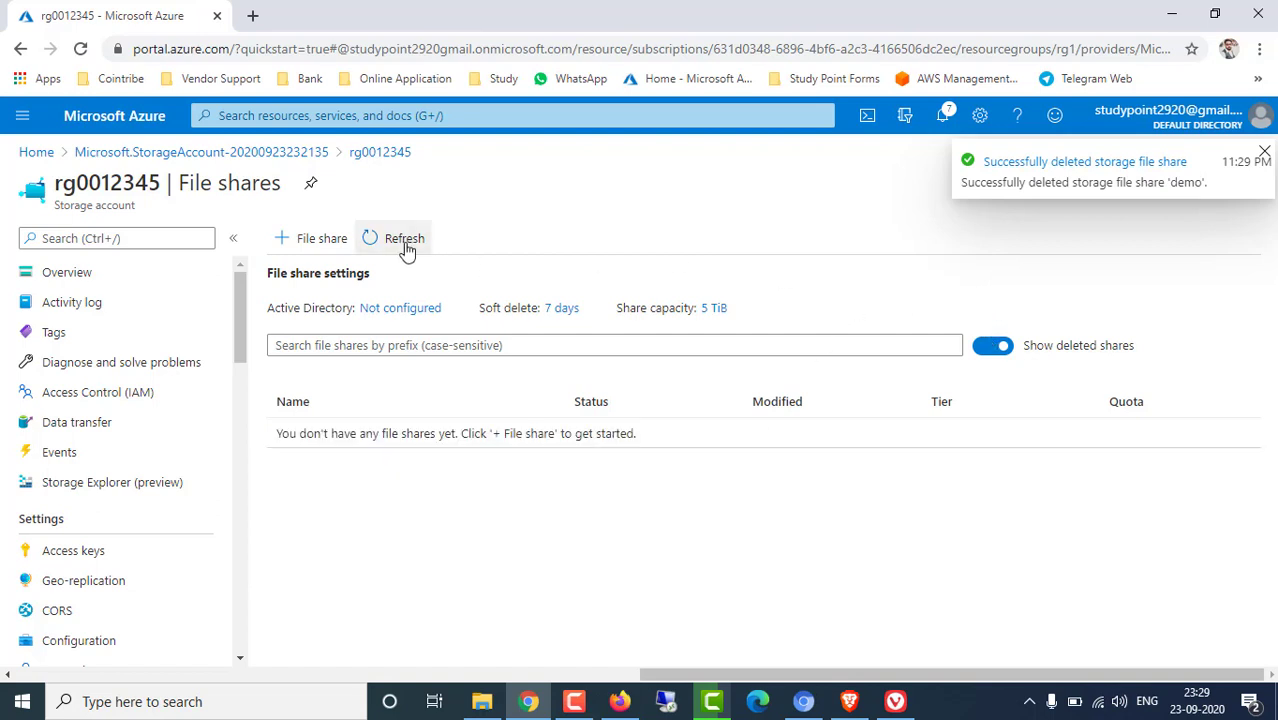
pyautogui.click(405, 240)
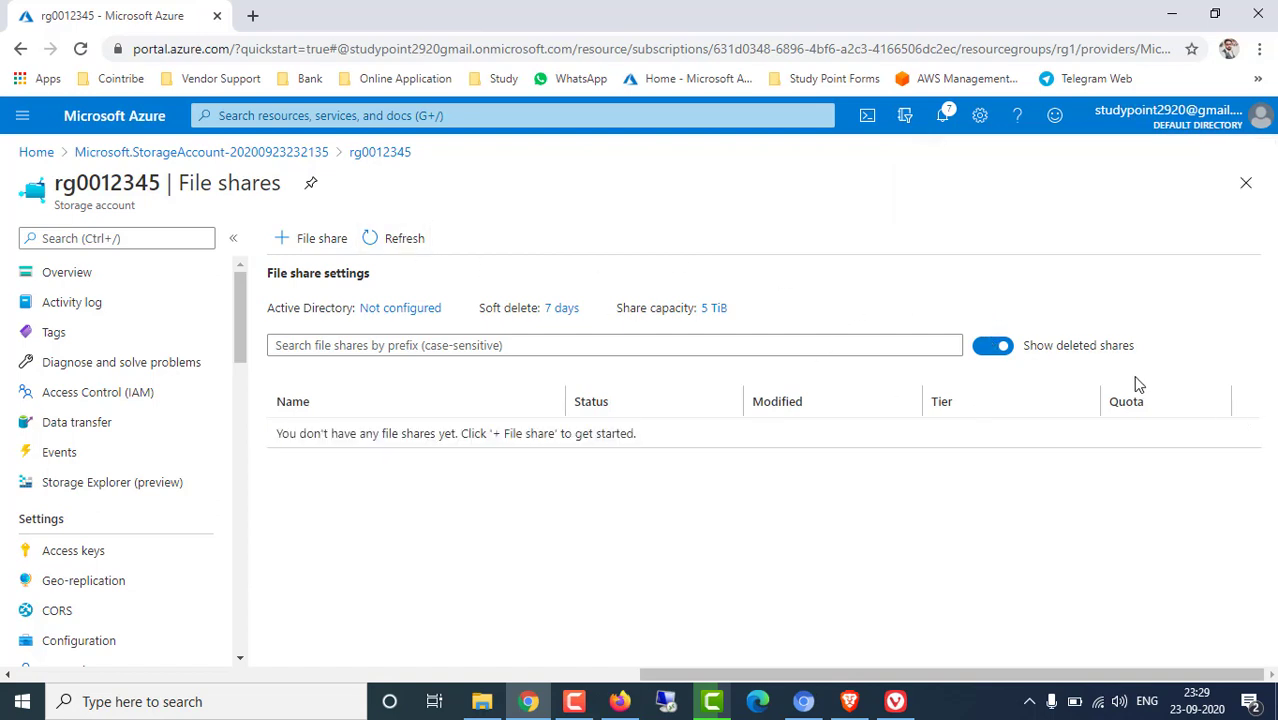
pyautogui.click(981, 347)
pyautogui.click(996, 352)
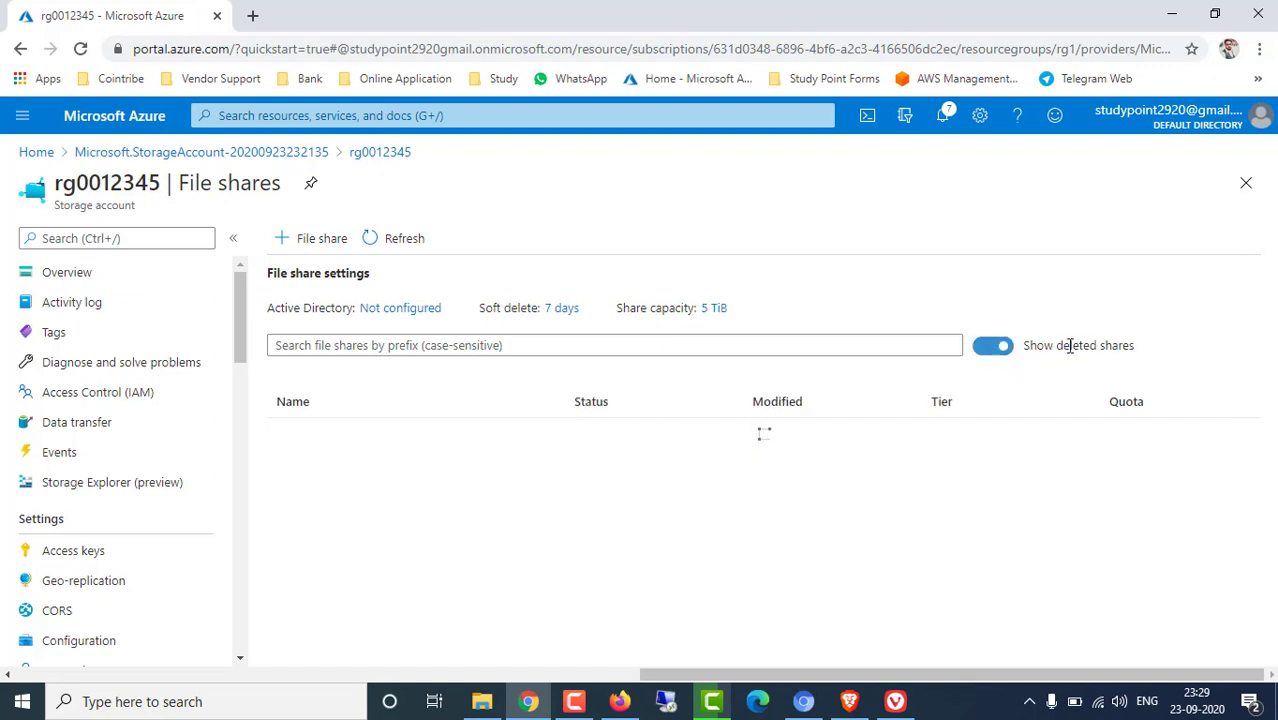
pyautogui.click(995, 348)
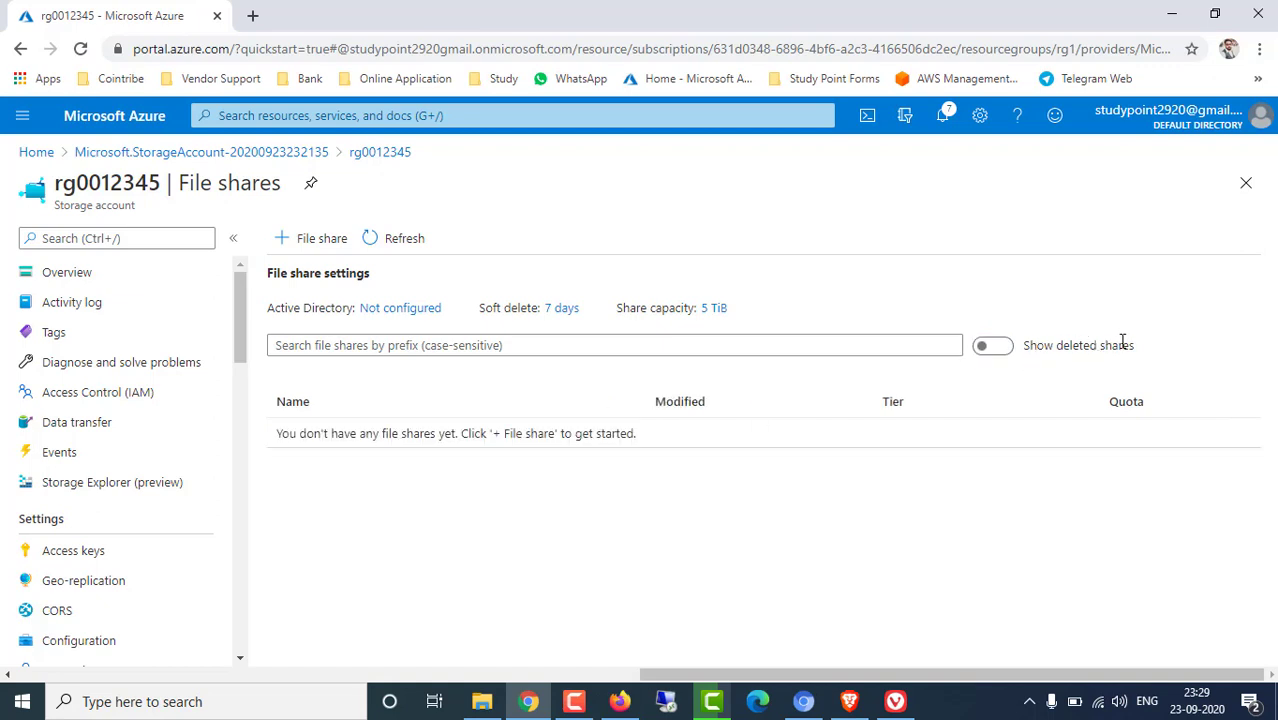
pyautogui.click(1013, 355)
pyautogui.click(1000, 348)
pyautogui.click(1000, 352)
pyautogui.click(1000, 352)
pyautogui.click(1001, 353)
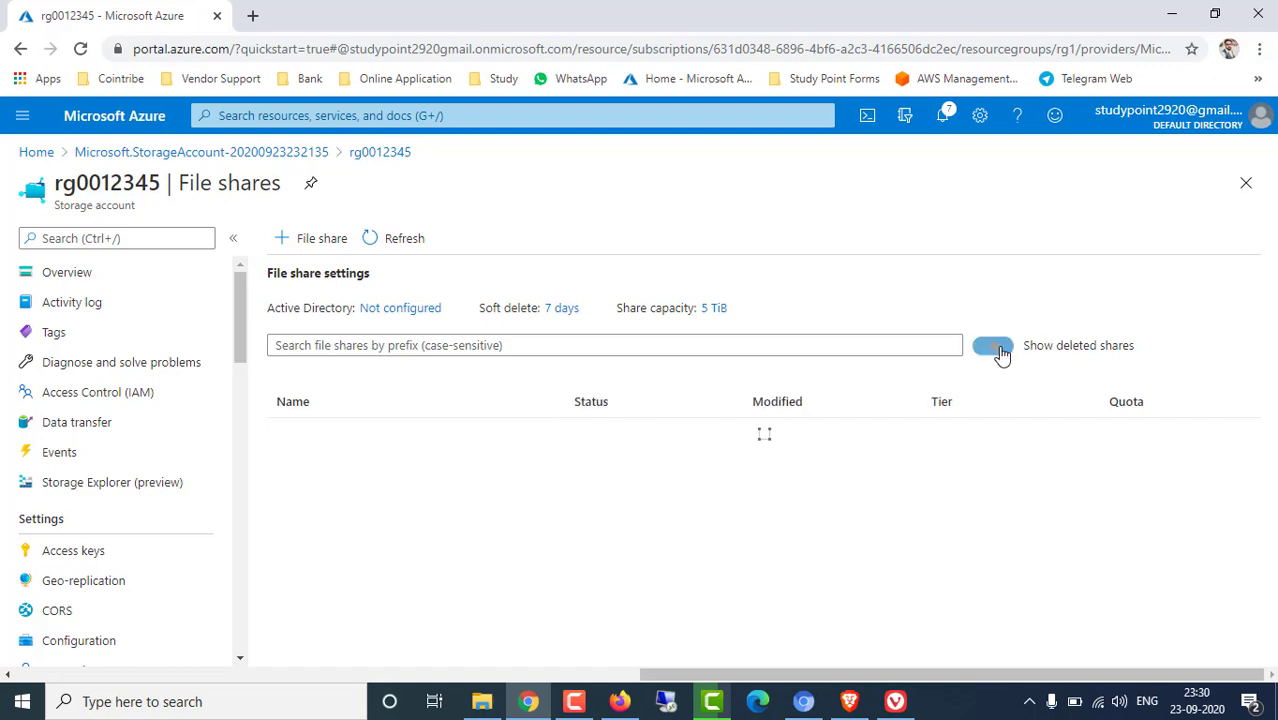
pyautogui.click(1001, 353)
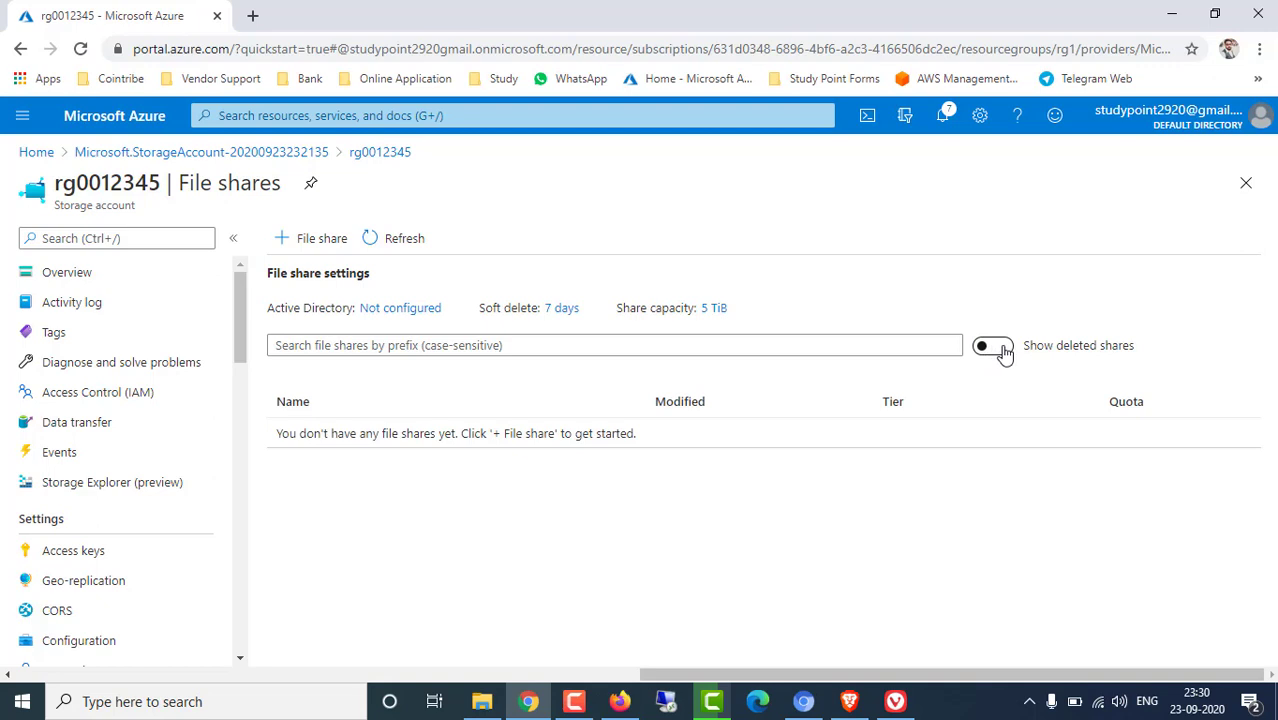
pyautogui.click(1003, 354)
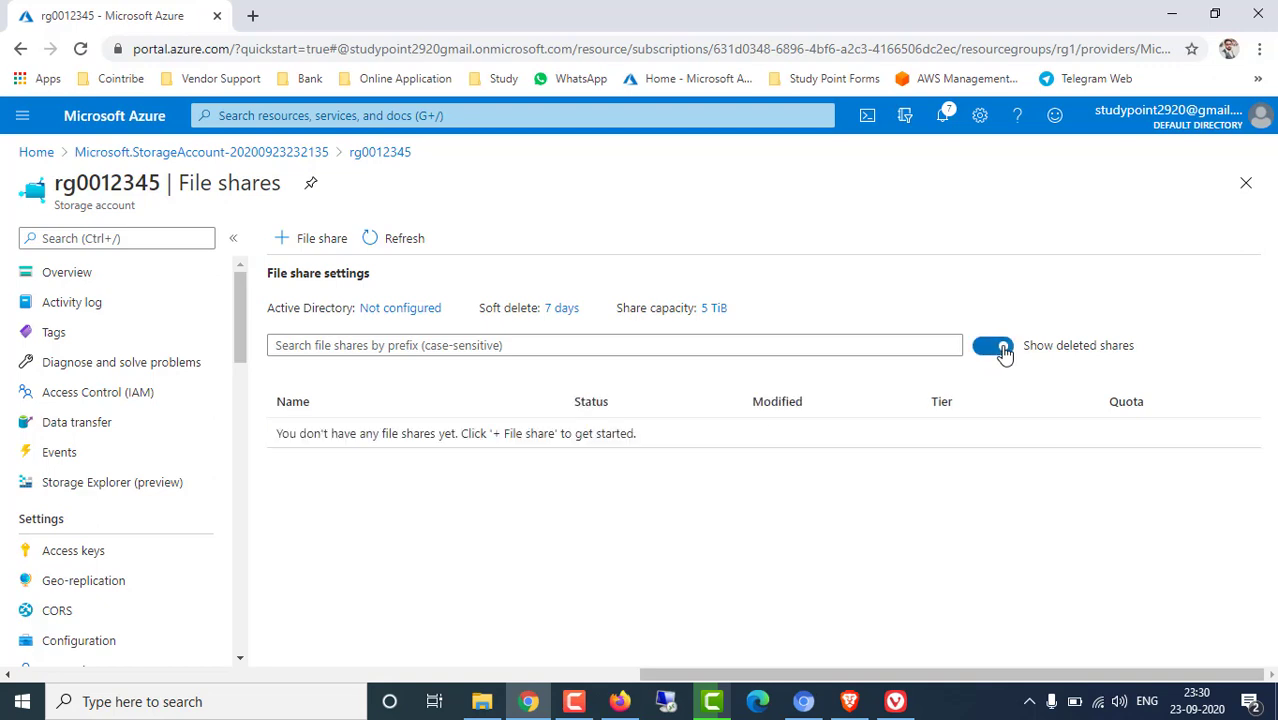